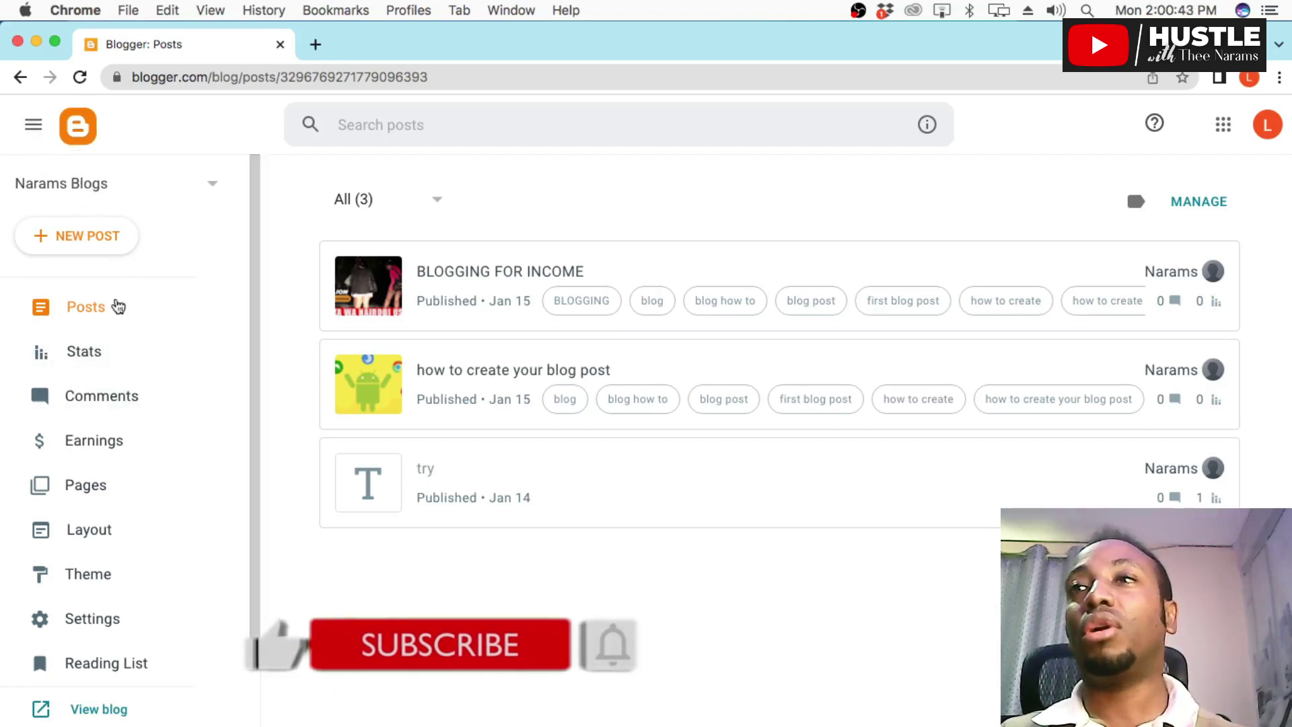
# On the blog's Earnings page, start connecting AdSense and select the Publisher ID.
pyautogui.click(98, 448)
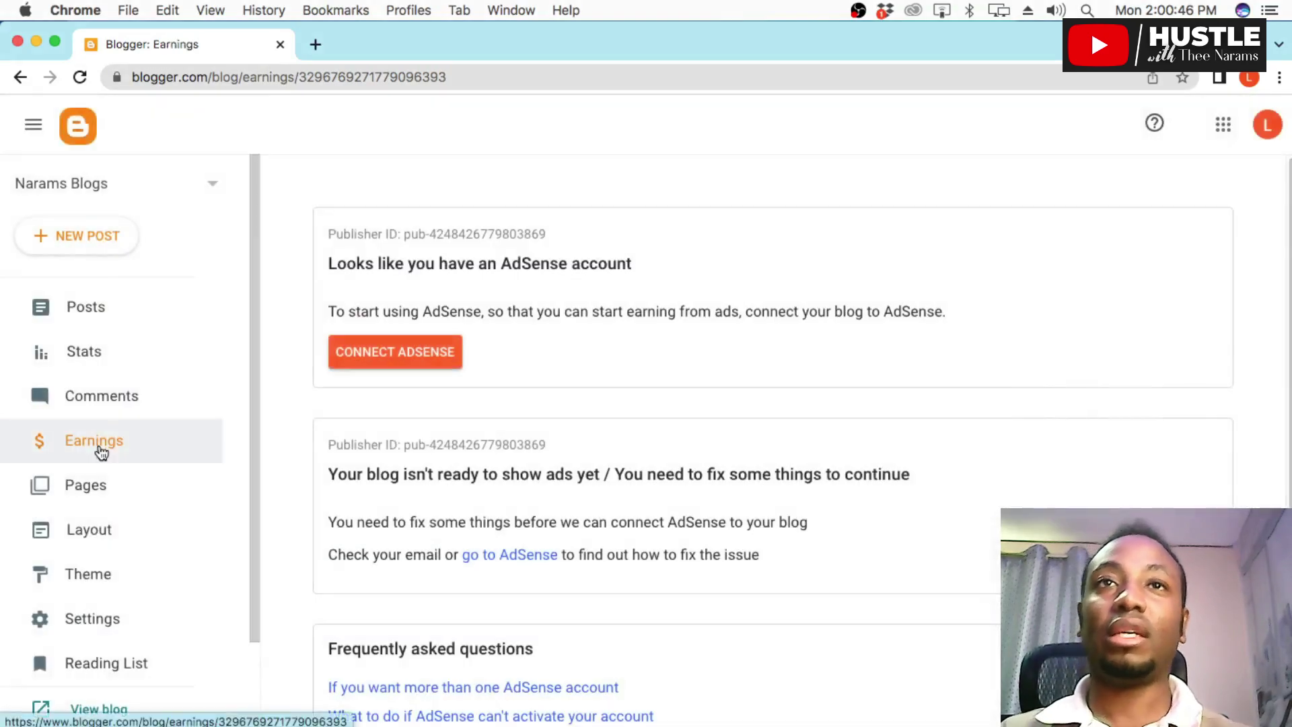
pyautogui.scroll(-2, 604, 450)
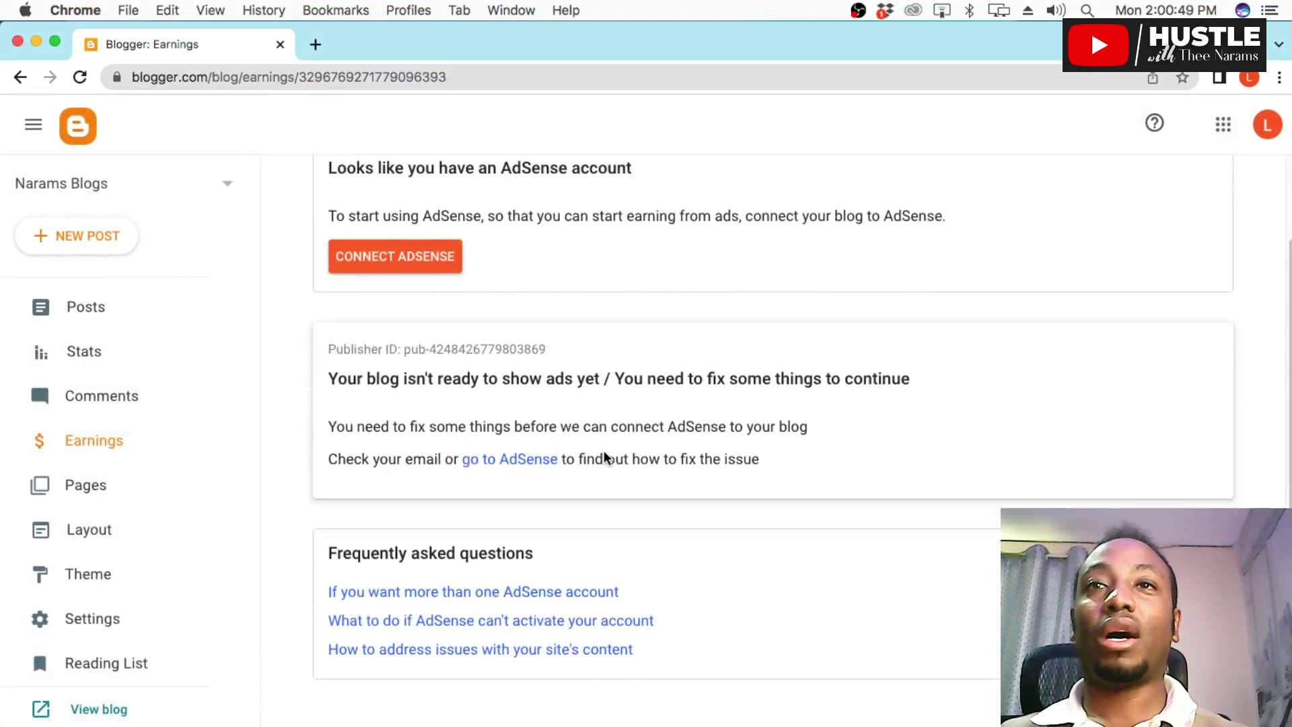
pyautogui.scroll(2, 603, 451)
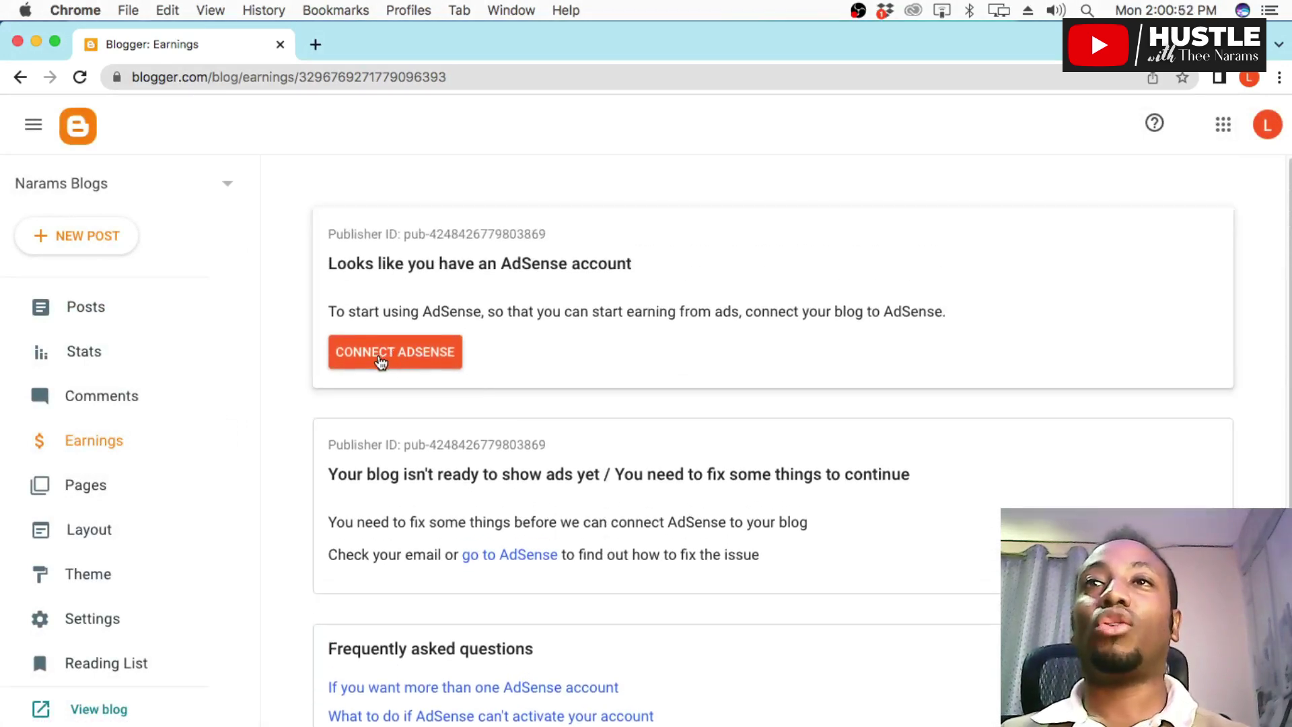
pyautogui.click(380, 361)
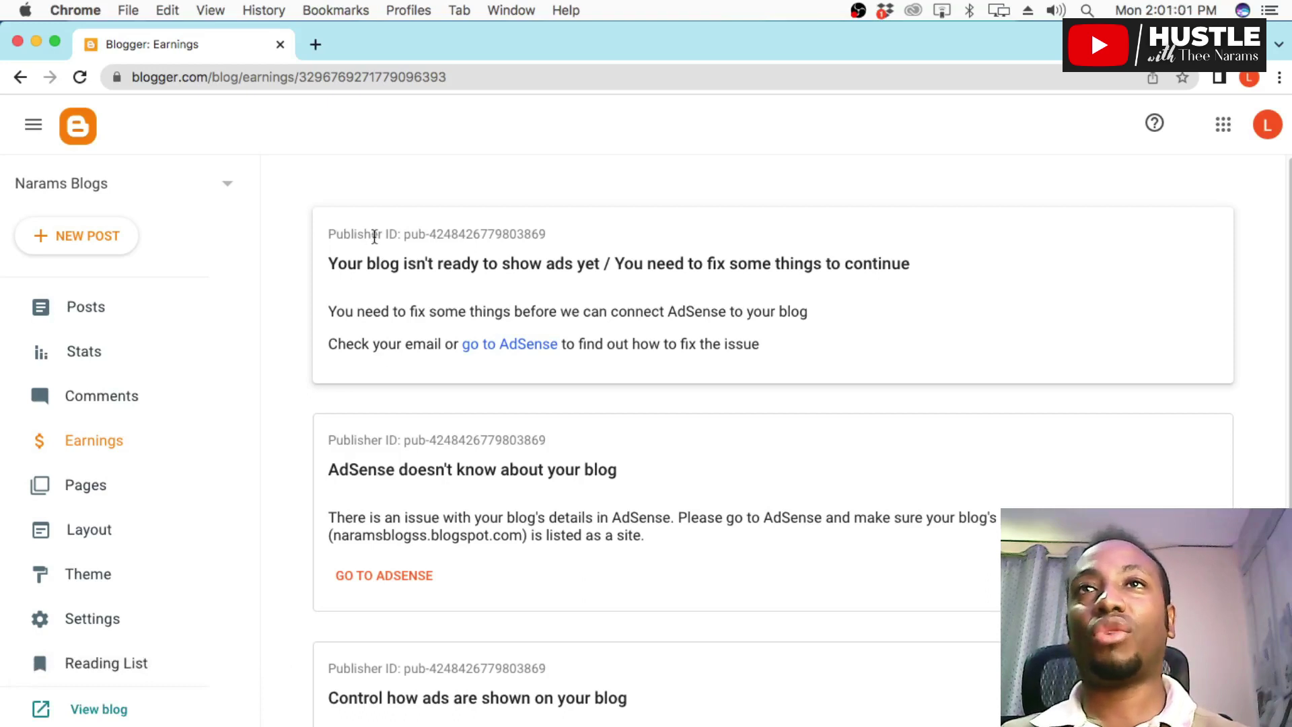
pyautogui.moveTo(522, 233); pyautogui.dragTo(342, 232)
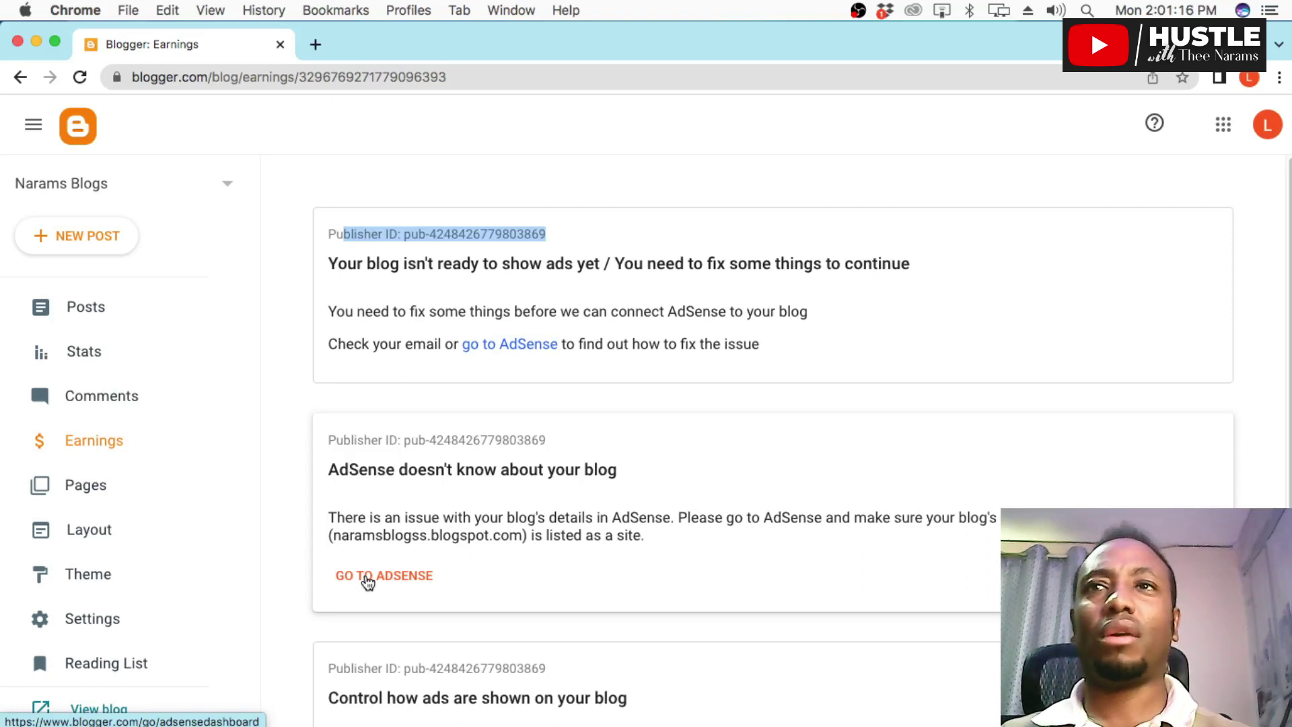
# Reactivate the inactive AdSense account, then go back to Blogger's Earnings page.
pyautogui.click(367, 582)
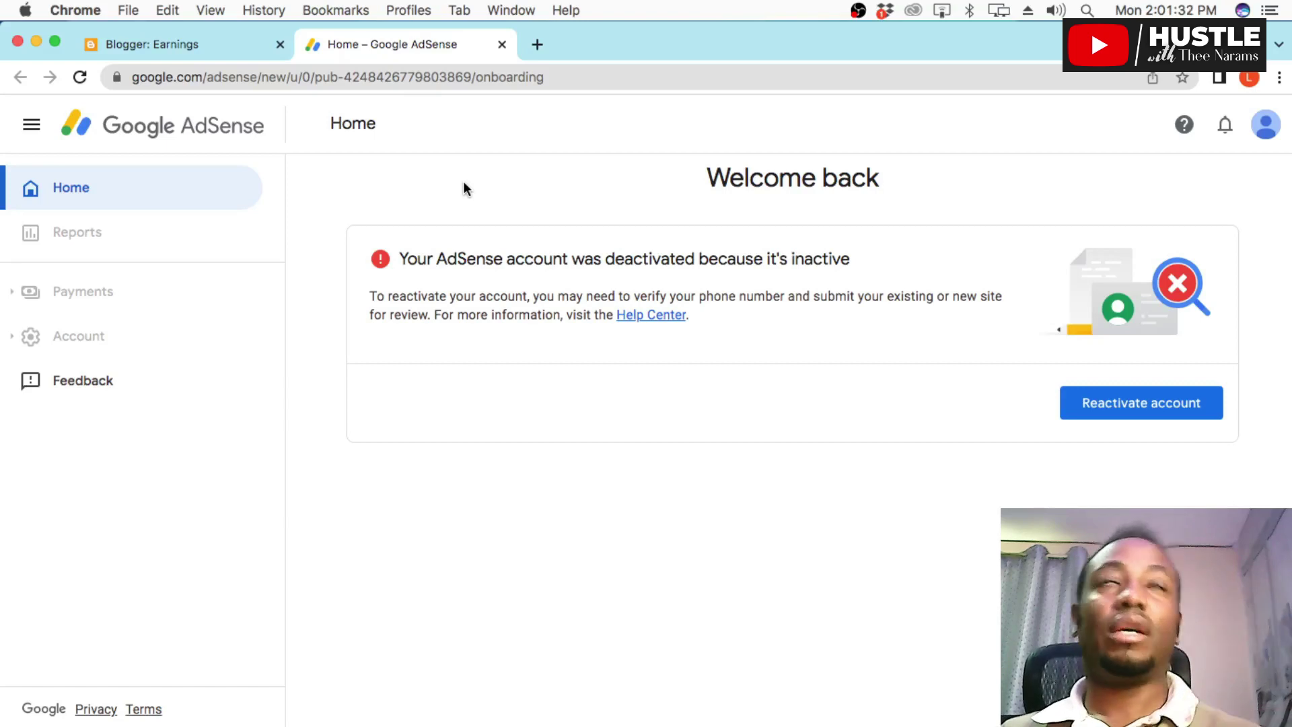
pyautogui.click(1169, 404)
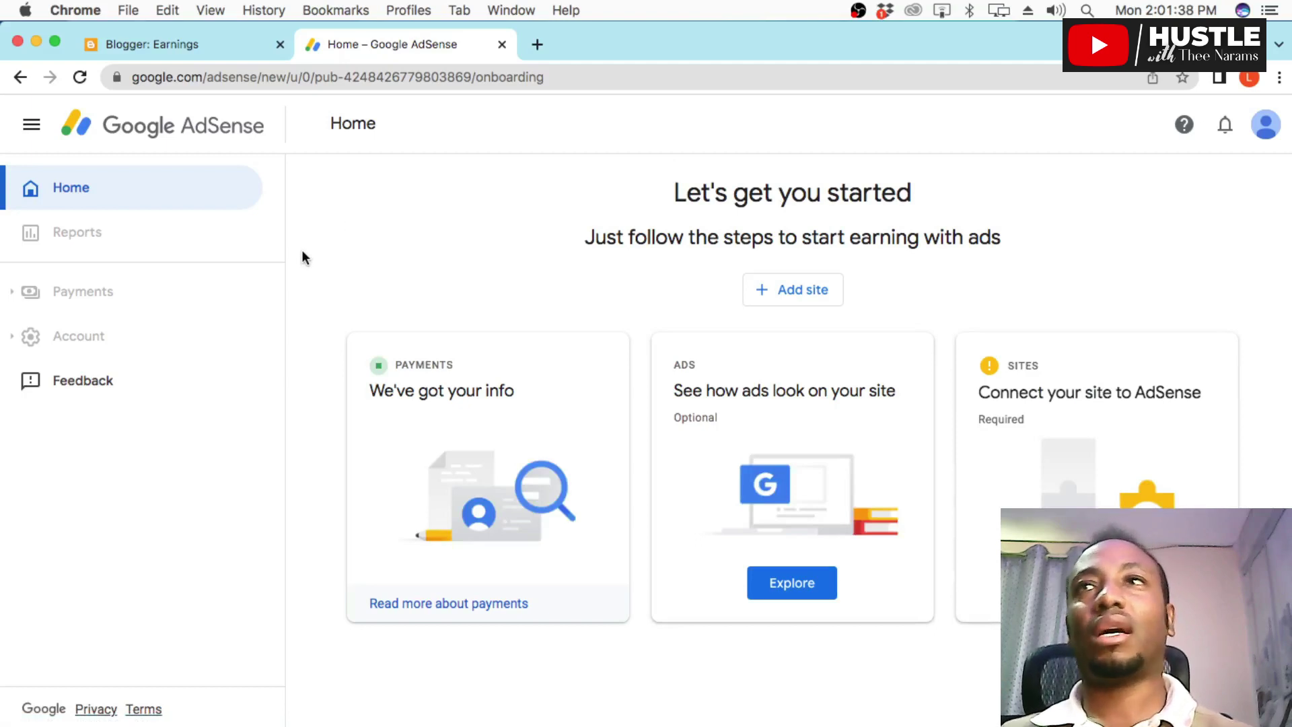
pyautogui.click(195, 46)
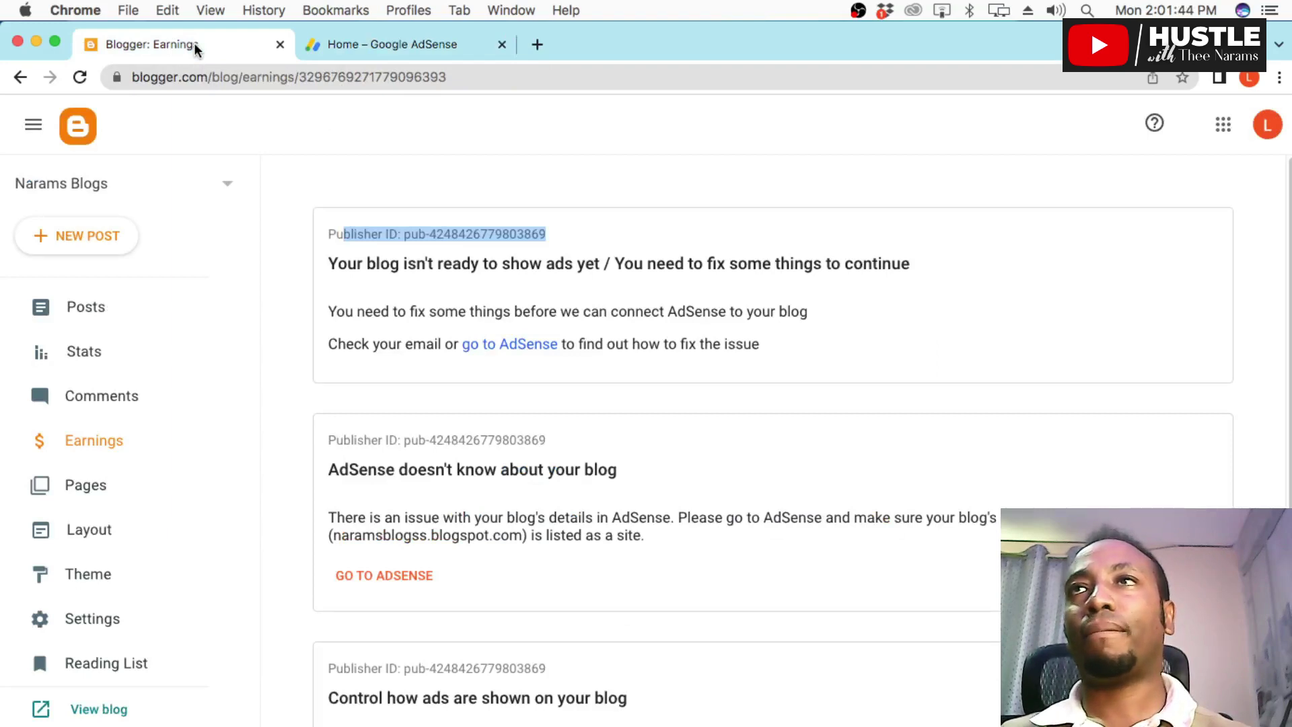
# View the BLOGGING FOR INCOME post live and trim its address to the blog homepage.
pyautogui.click(92, 311)
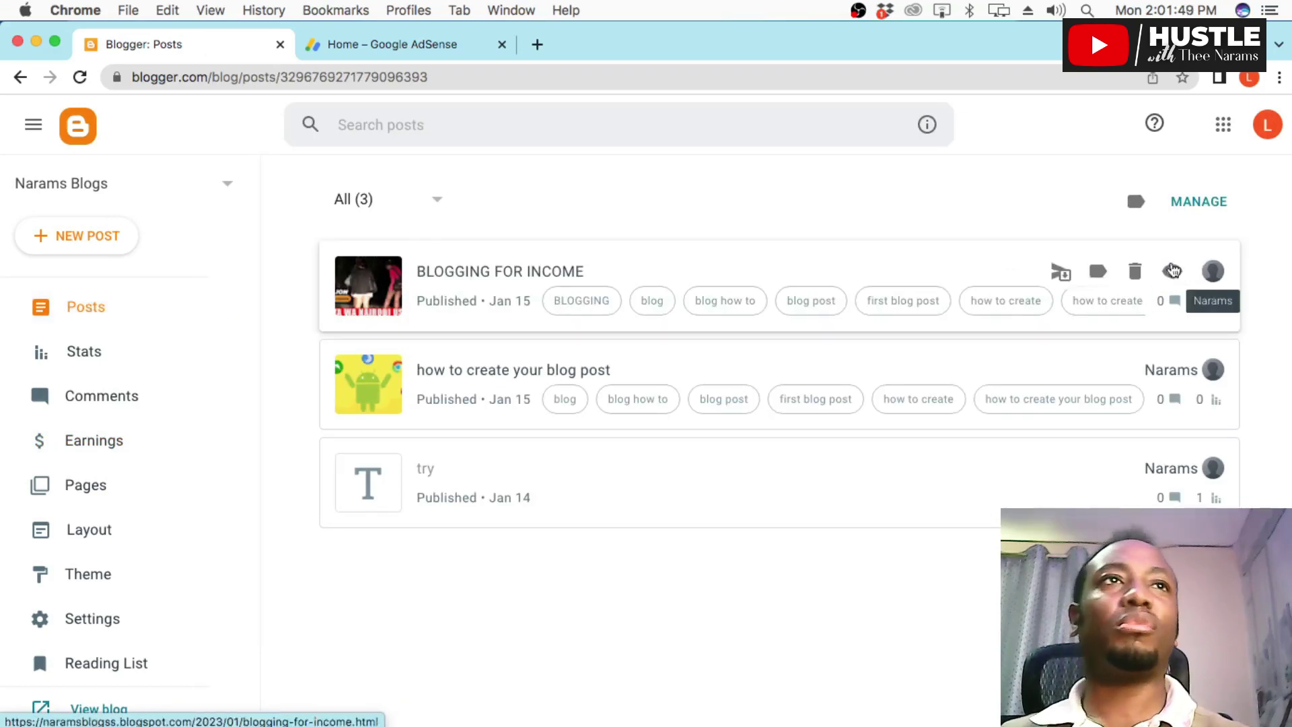
pyautogui.click(1171, 271)
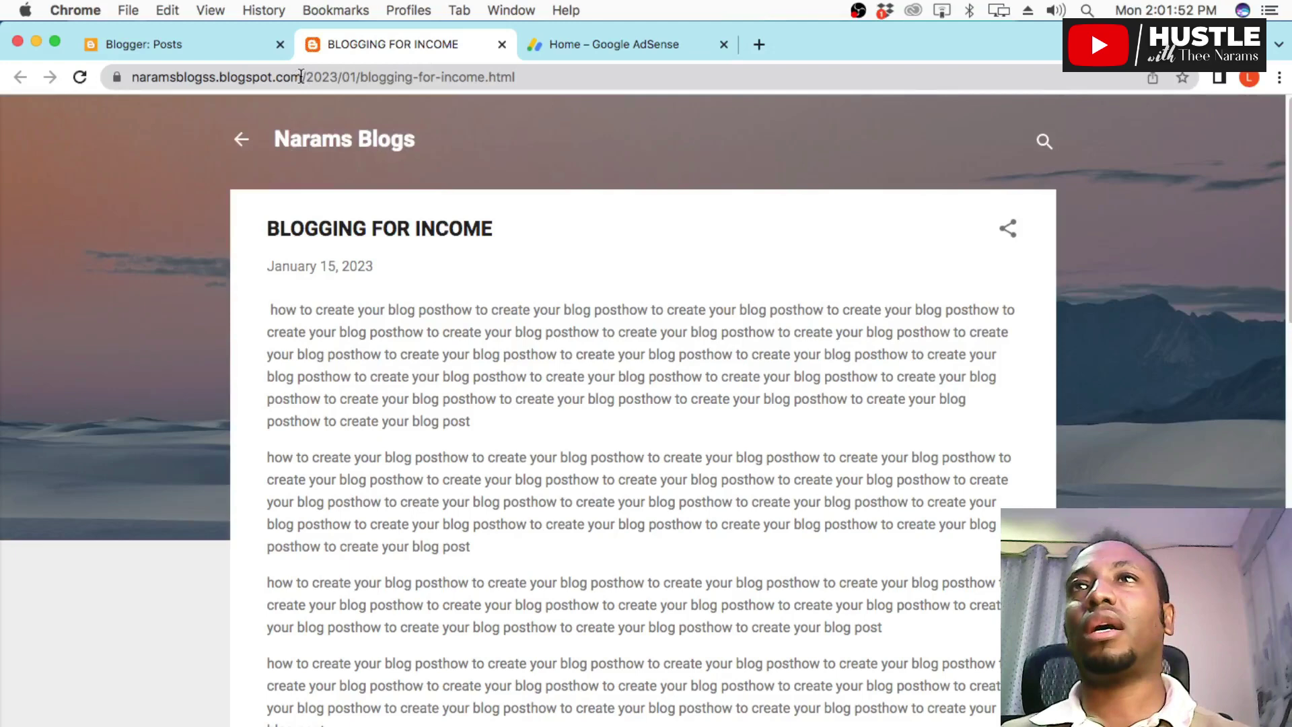
pyautogui.moveTo(301, 77); pyautogui.dragTo(535, 81)
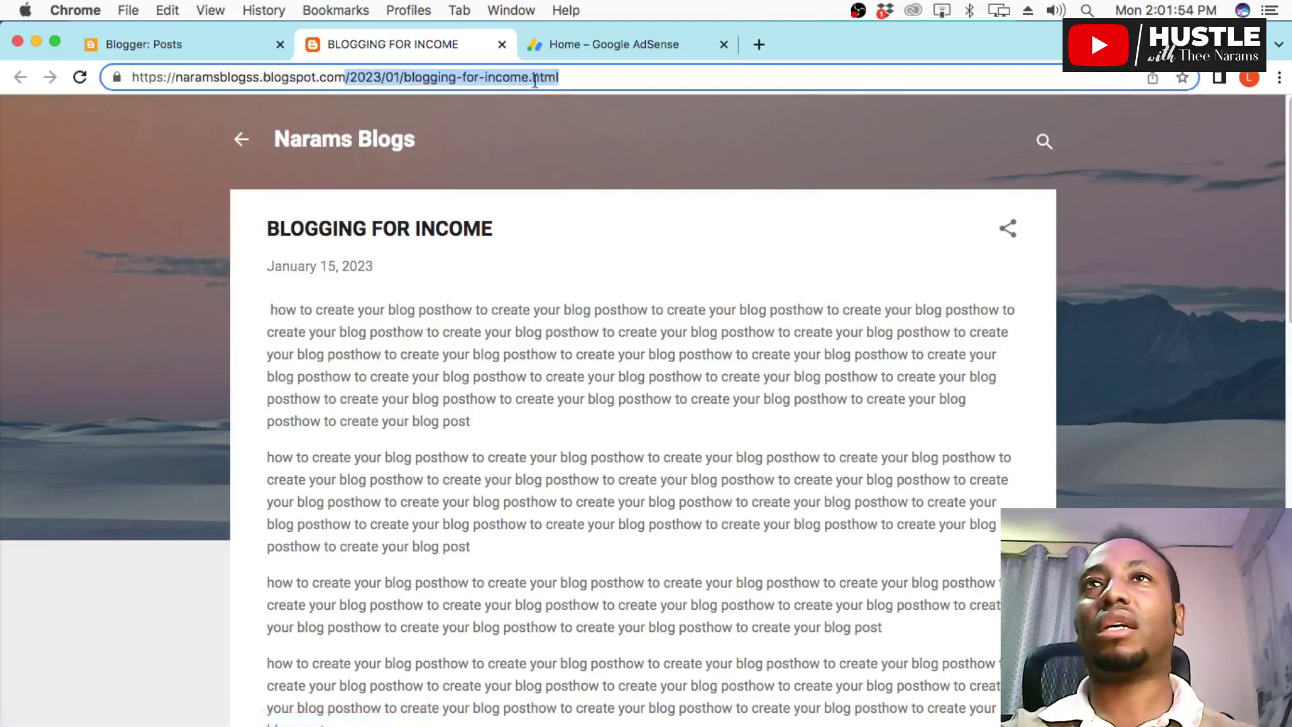
pyautogui.press('BackSpace')
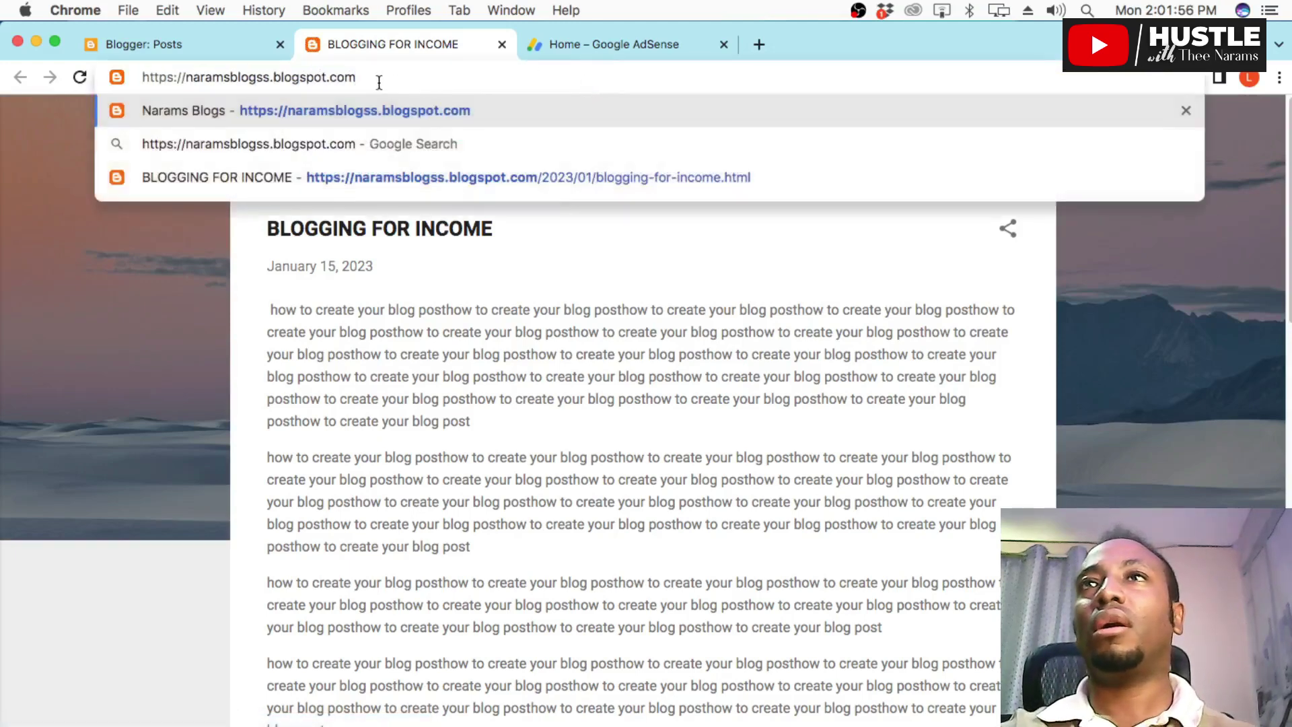
pyautogui.press('Return')
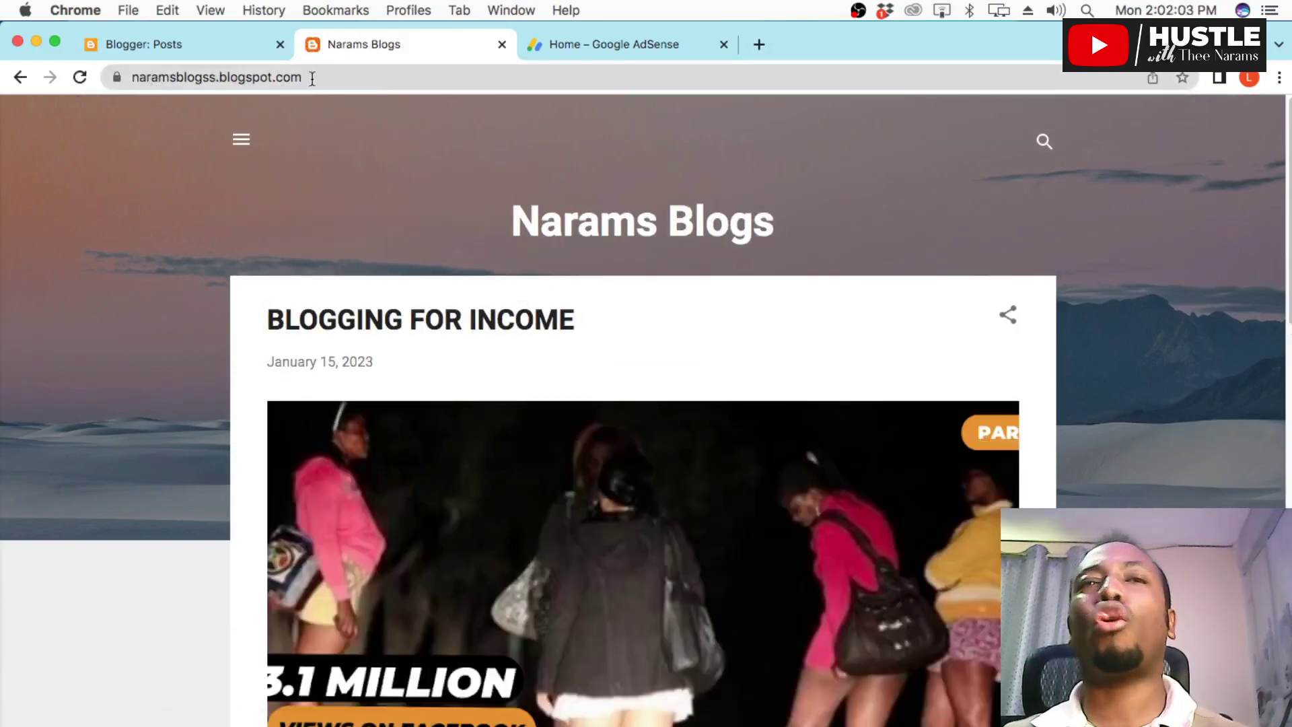
# Copy the homepage address naramsblogss.blogspot.com.
pyautogui.click(274, 80)
pyautogui.rightClick(237, 71)
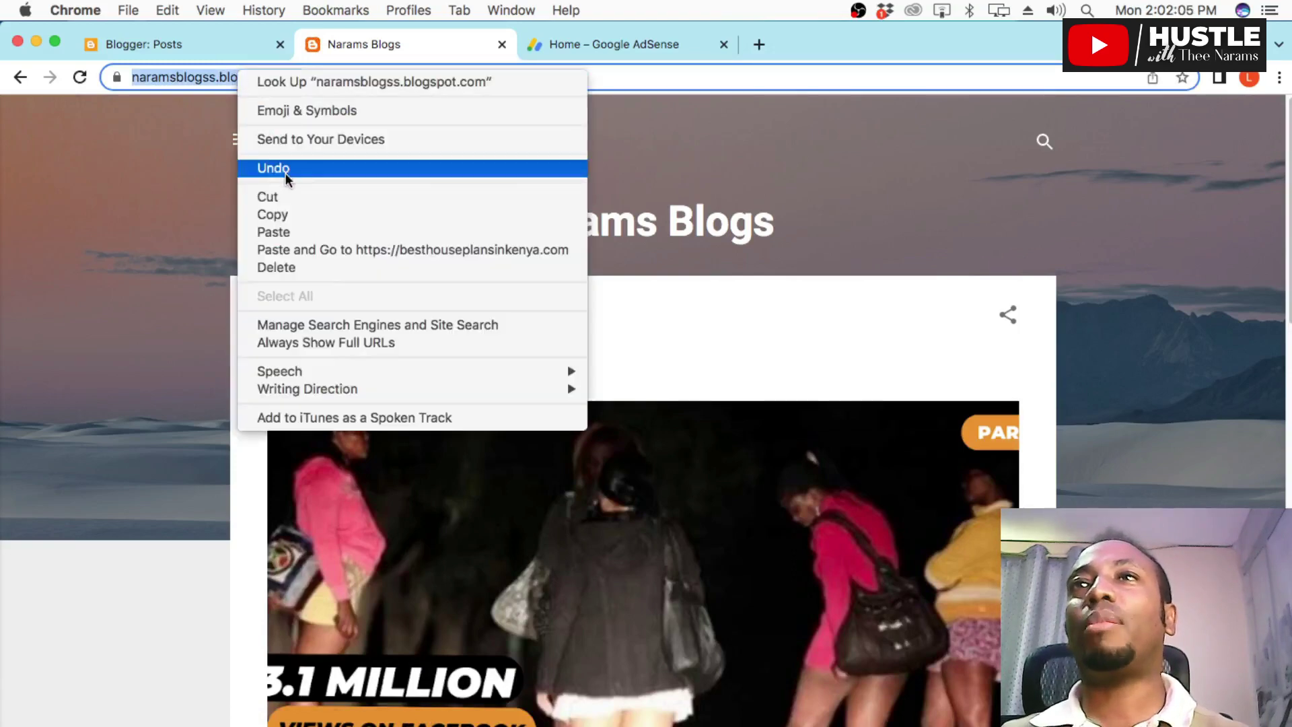
pyautogui.click(292, 213)
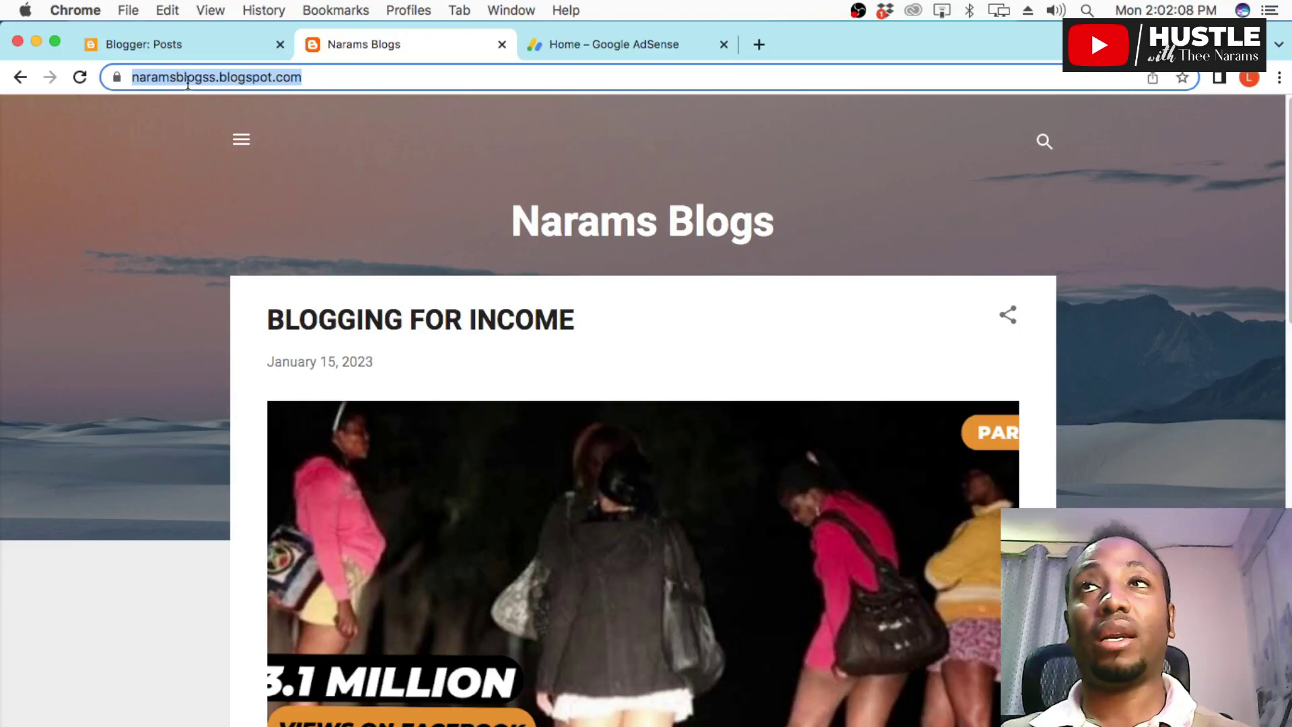
# Paste naramsblogss.blogspot.com as a new AdSense site and save it.
pyautogui.click(580, 42)
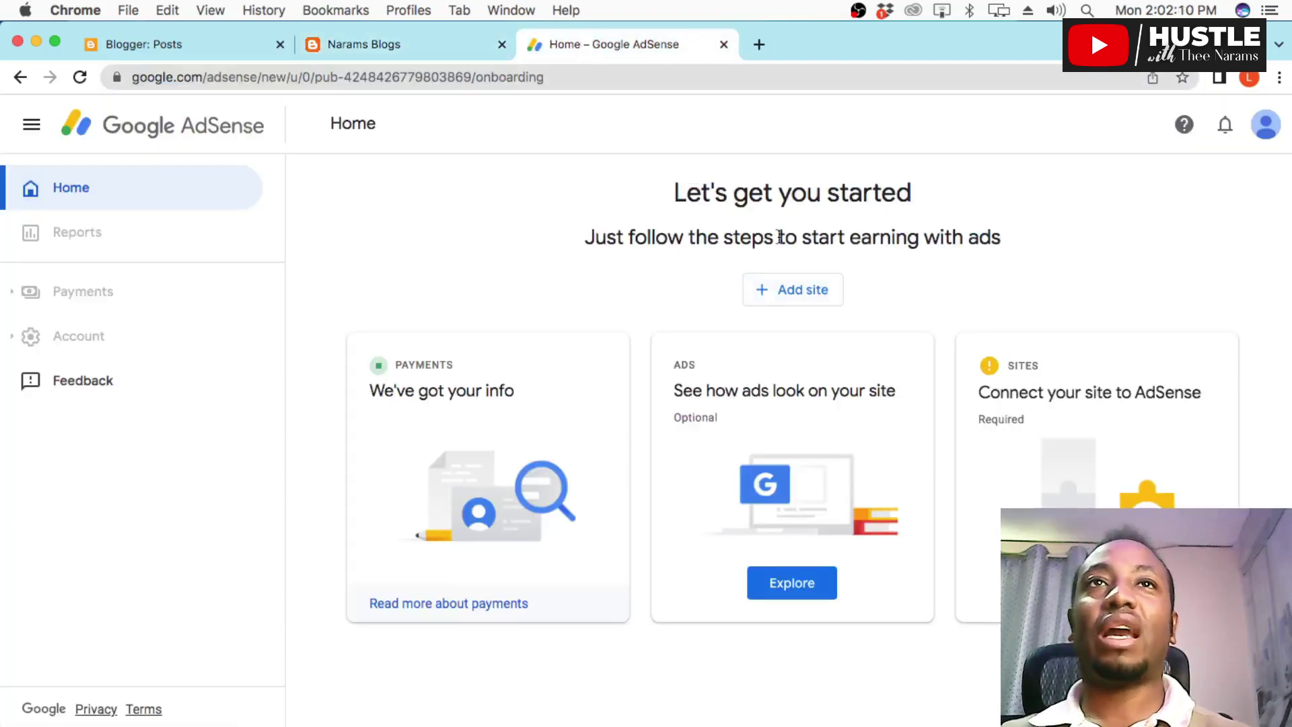
pyautogui.click(807, 289)
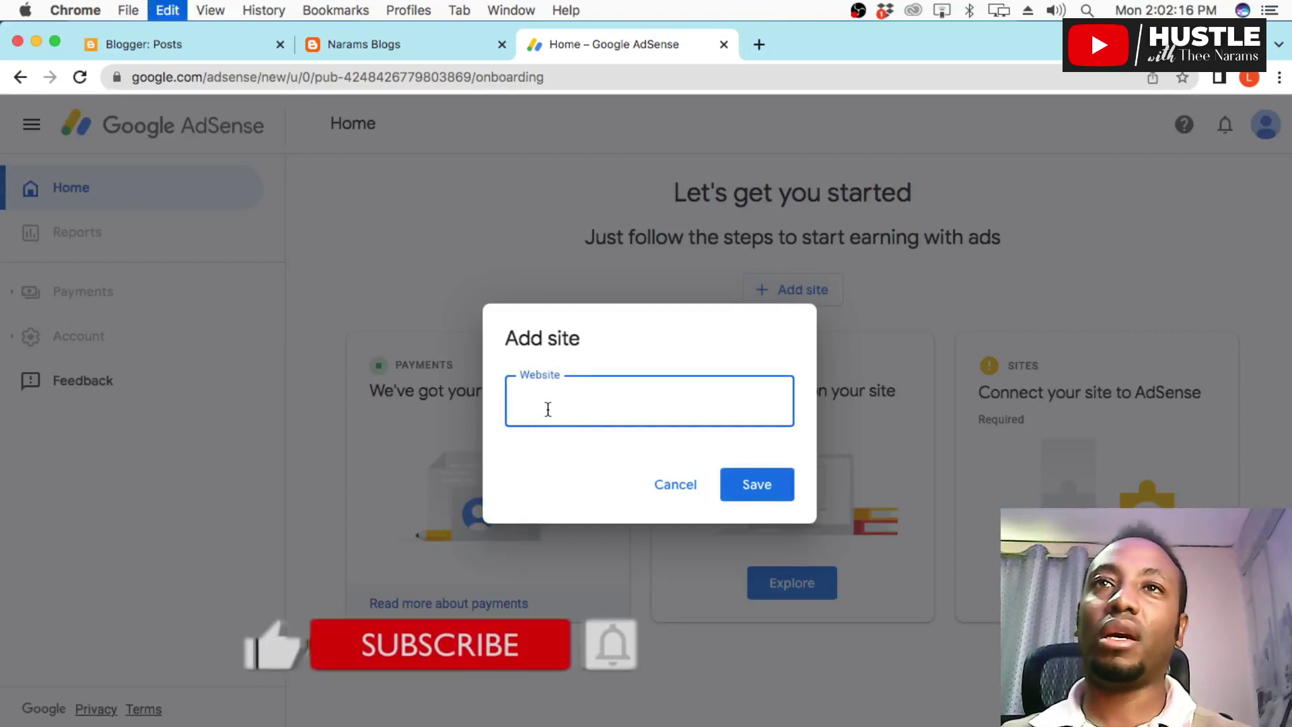
pyautogui.write('https://naramsblogss.blogspot.com/')
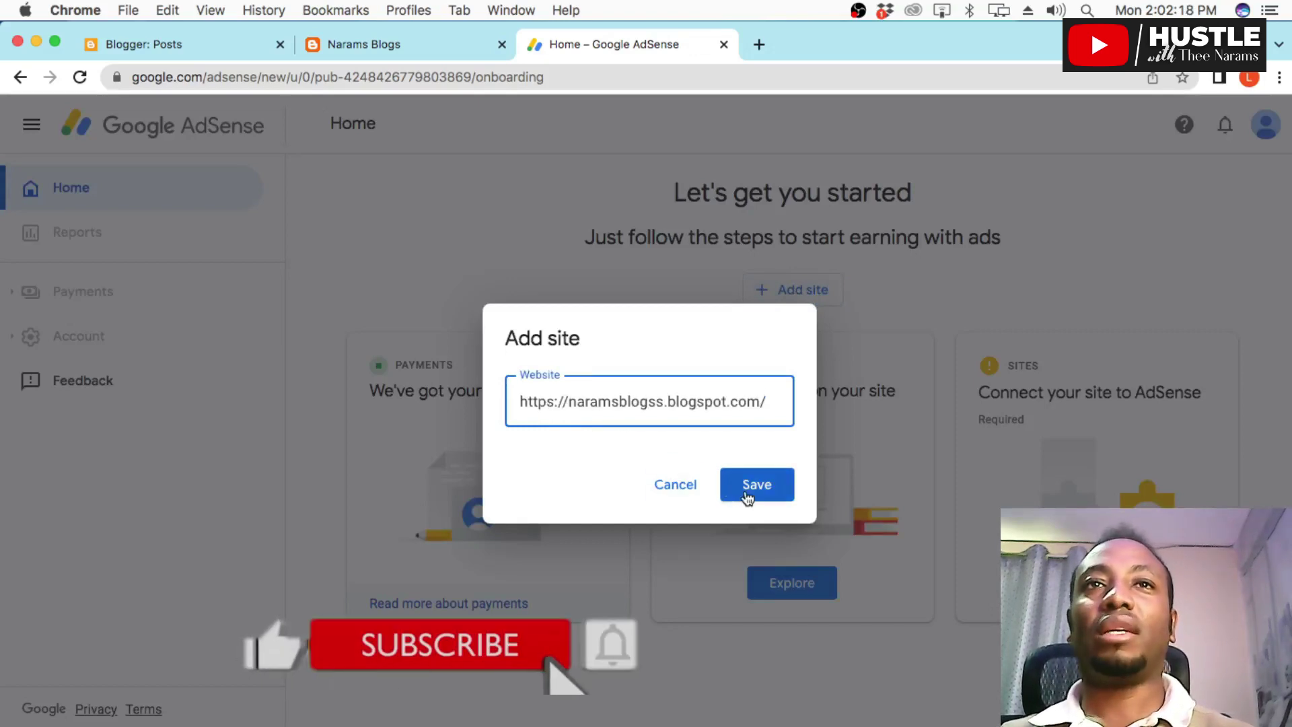
pyautogui.click(753, 486)
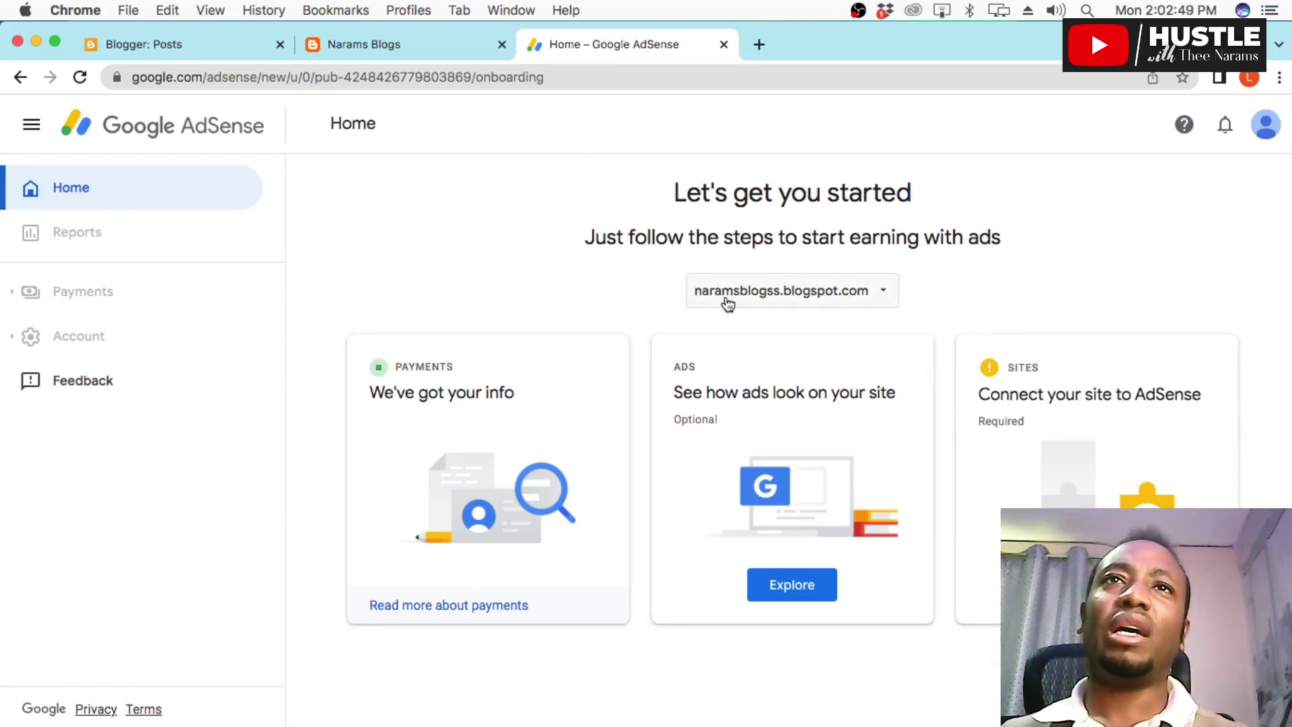
pyautogui.click(773, 301)
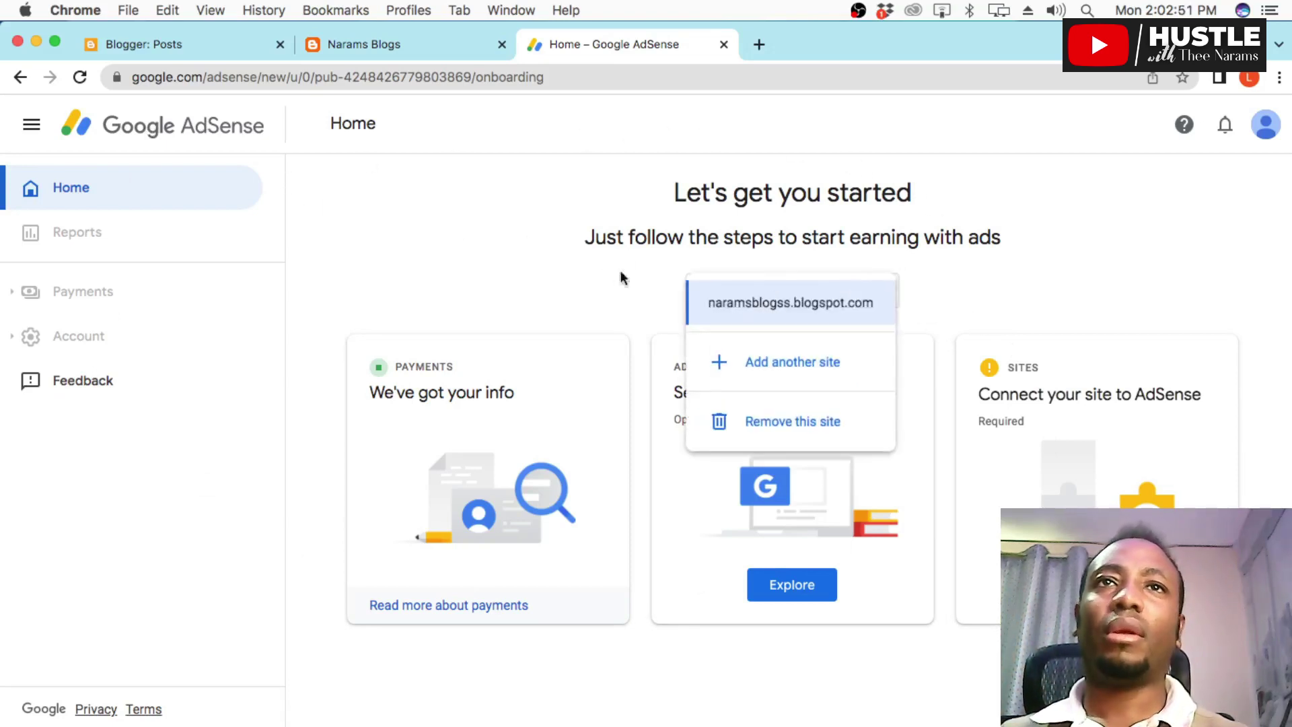
pyautogui.click(561, 269)
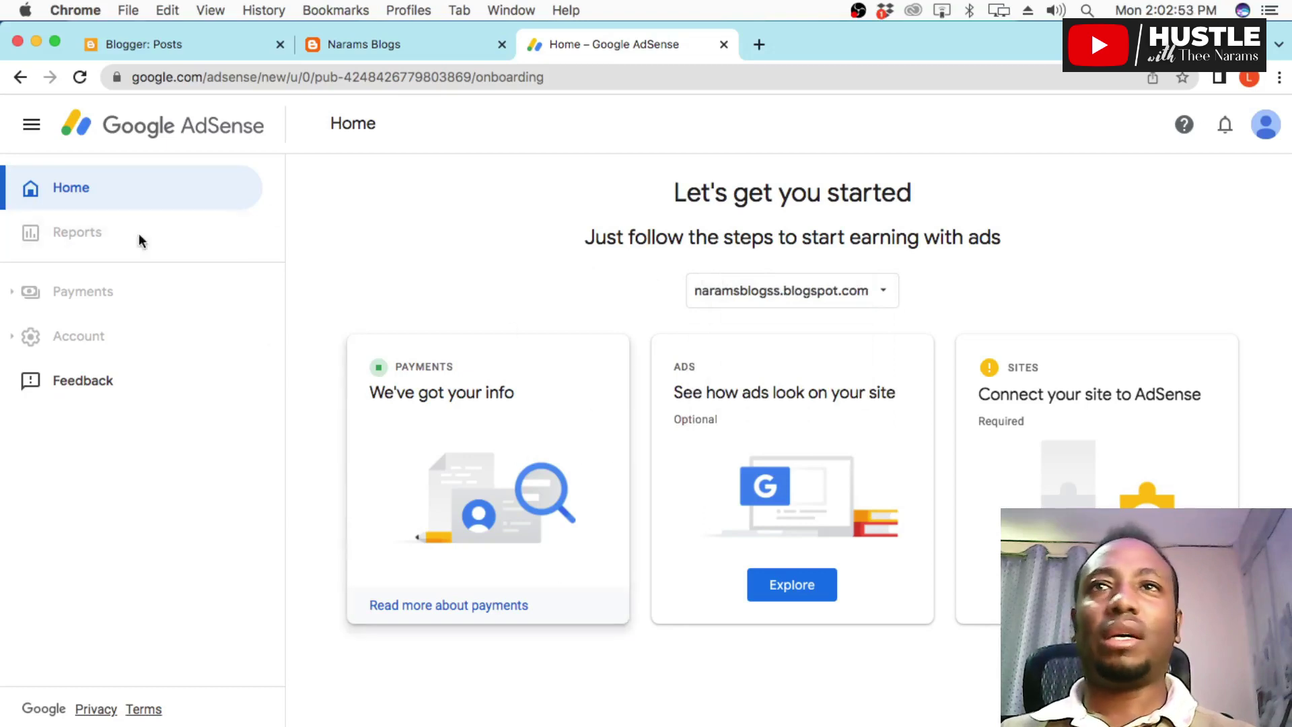
pyautogui.click(80, 76)
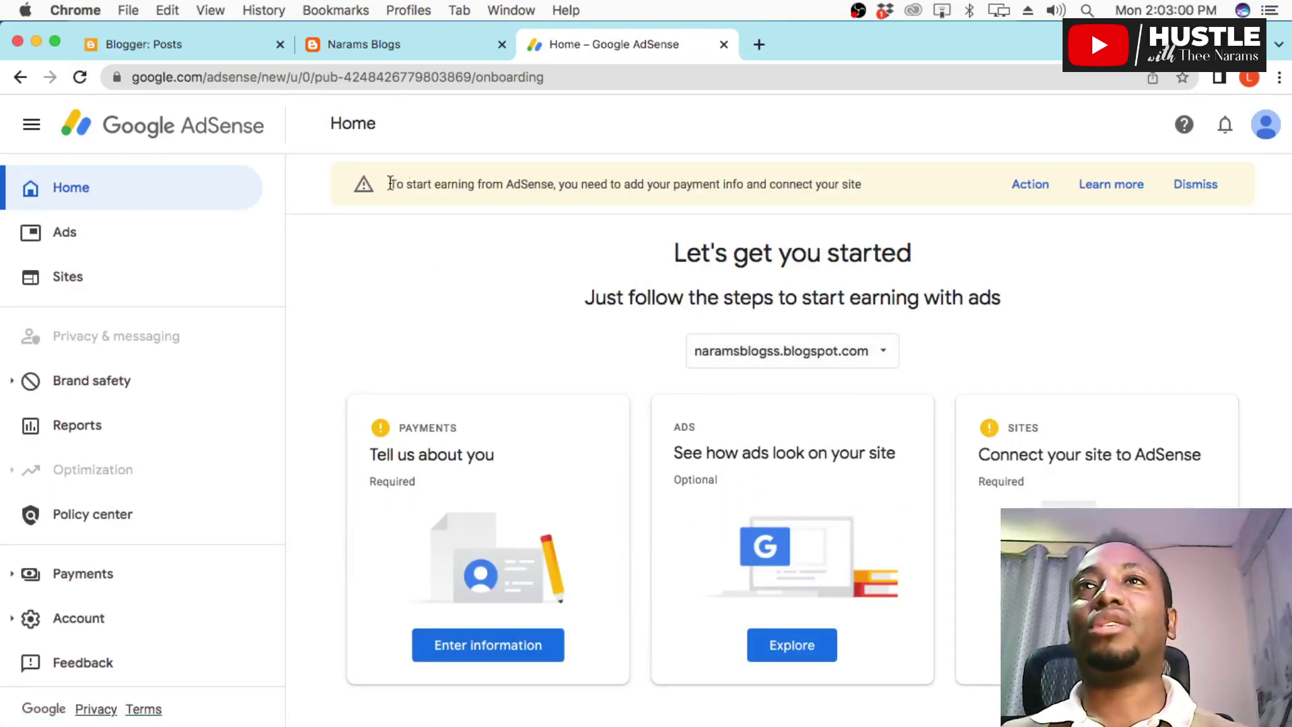
pyautogui.moveTo(390, 184); pyautogui.dragTo(869, 197)
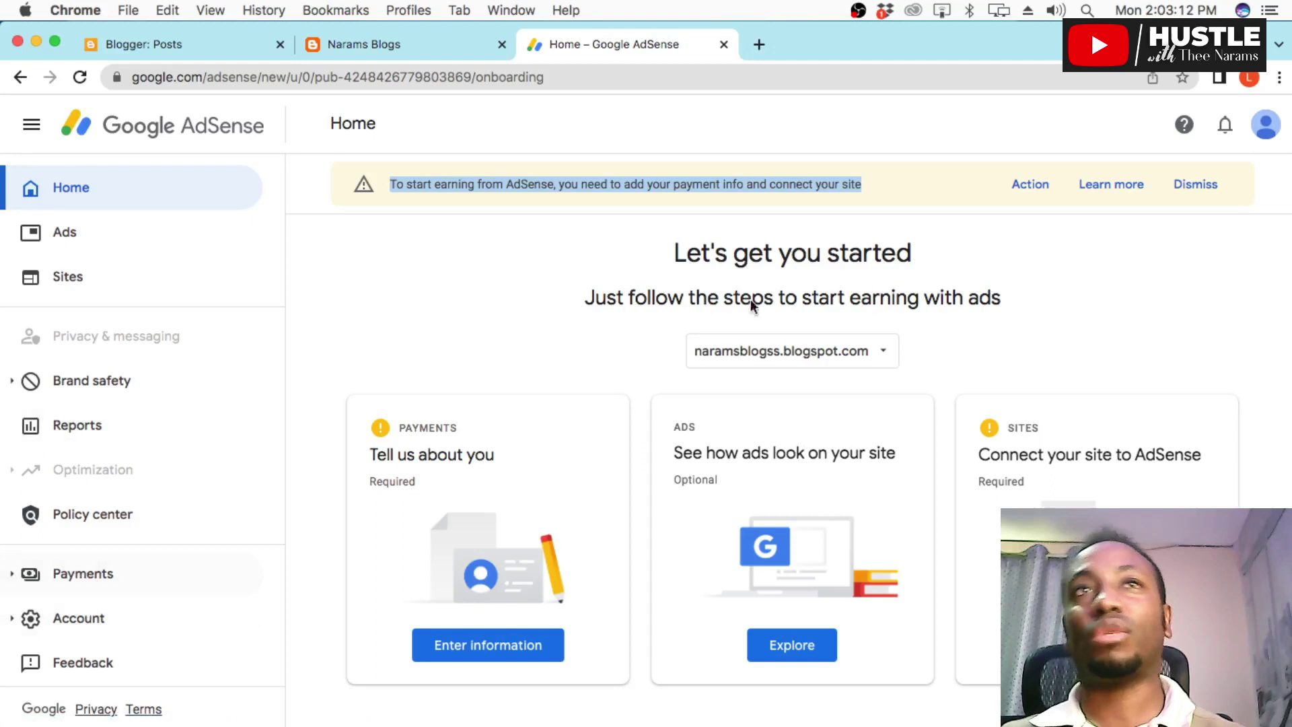
pyautogui.click(1027, 192)
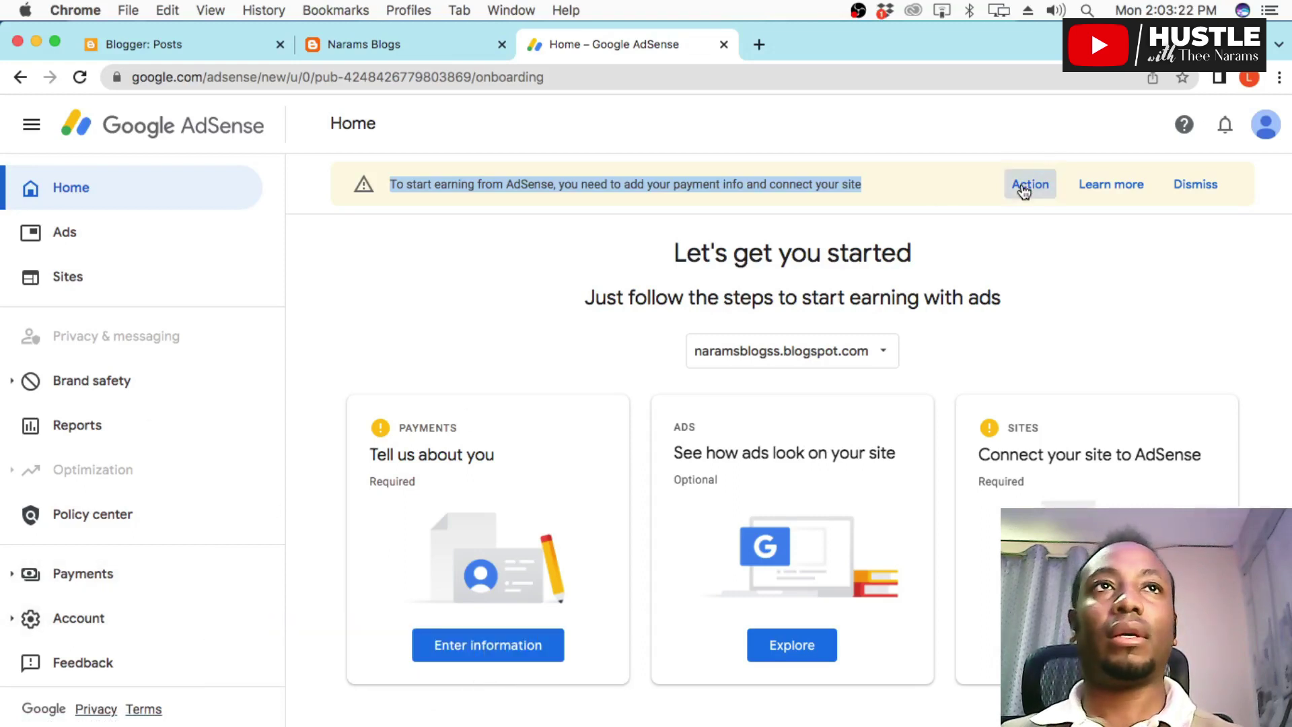
pyautogui.click(943, 228)
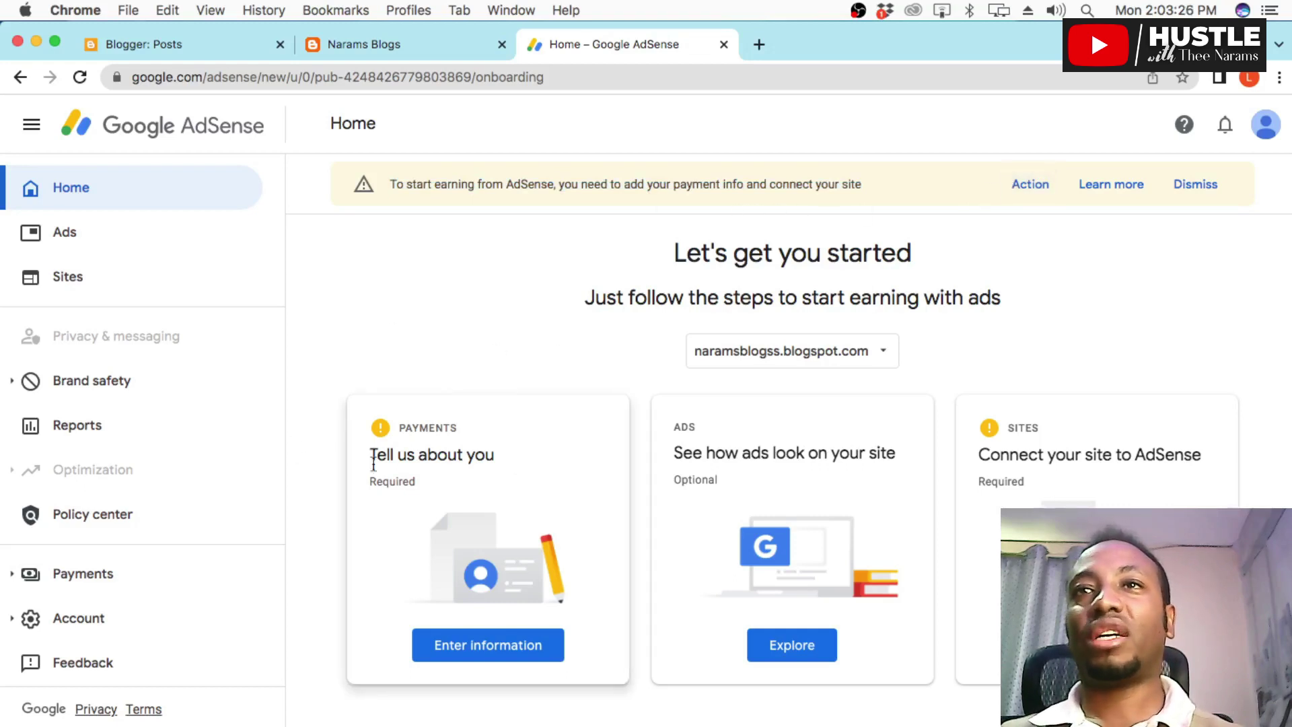
pyautogui.moveTo(420, 457); pyautogui.dragTo(499, 460)
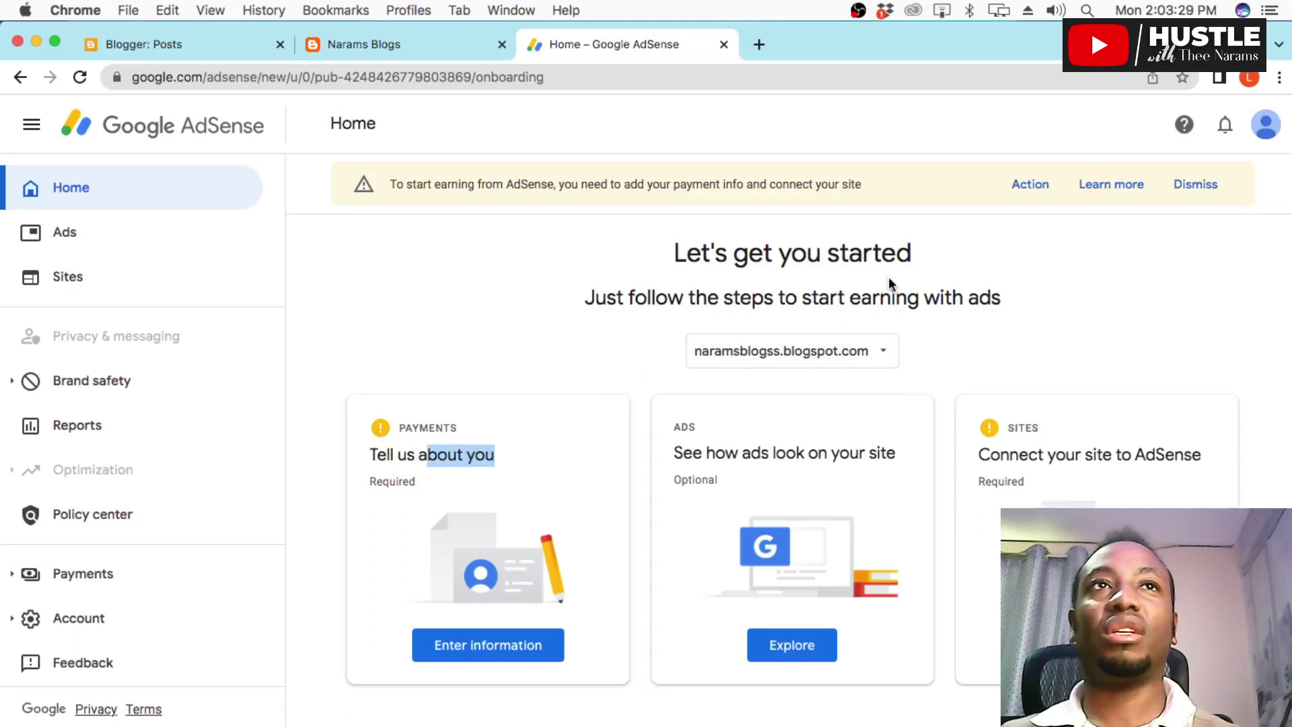
pyautogui.click(465, 184)
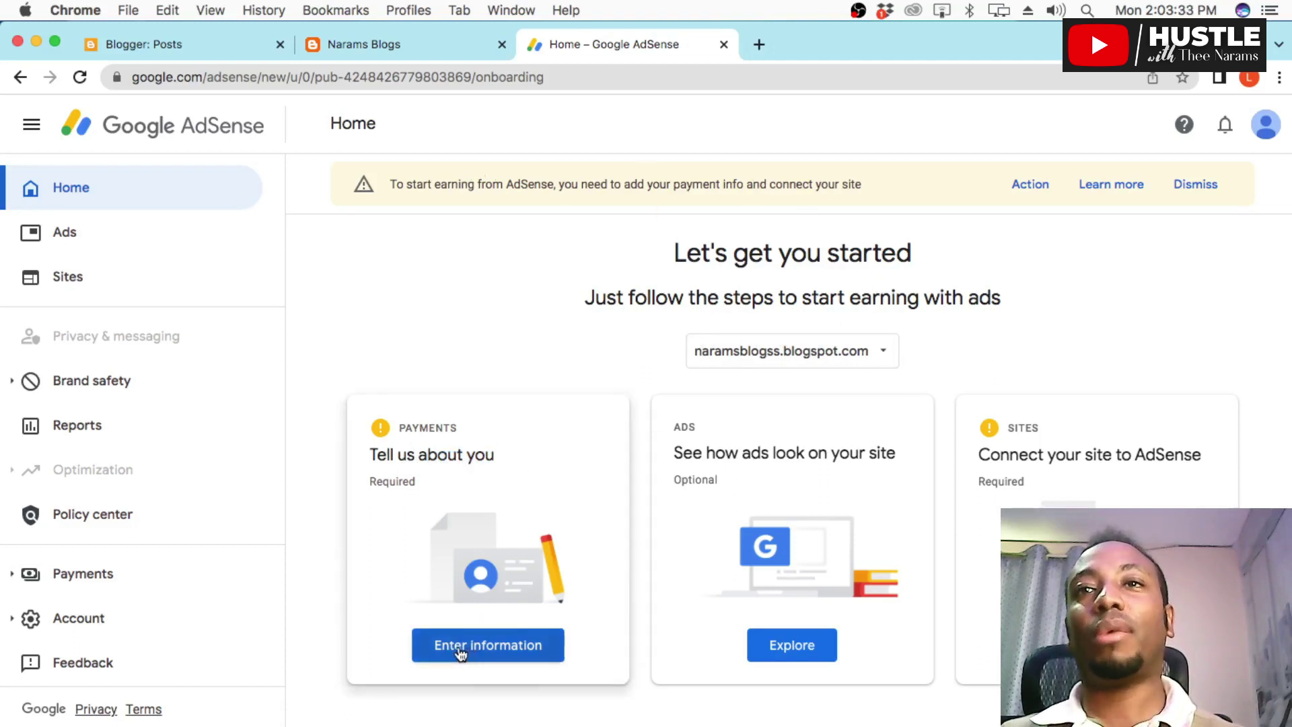
# Open the payment information form and choose Create payments profile.
pyautogui.click(486, 653)
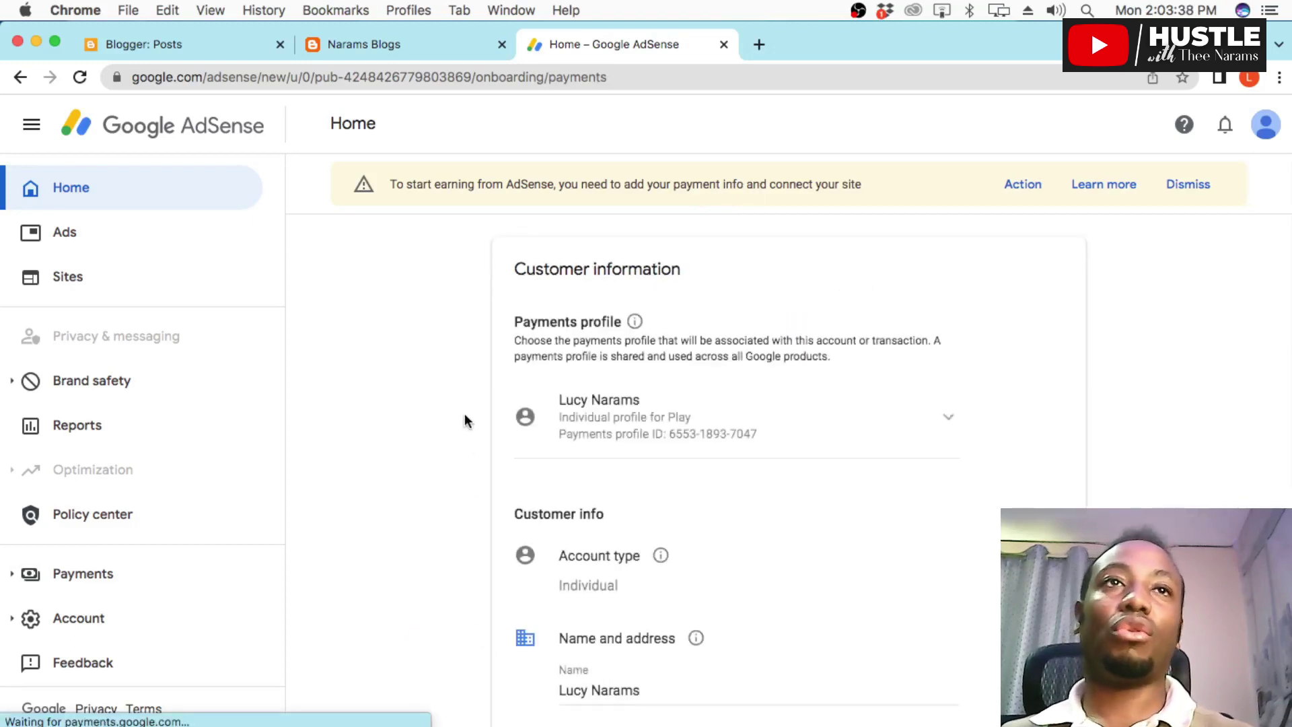
pyautogui.scroll(-2, 460, 418)
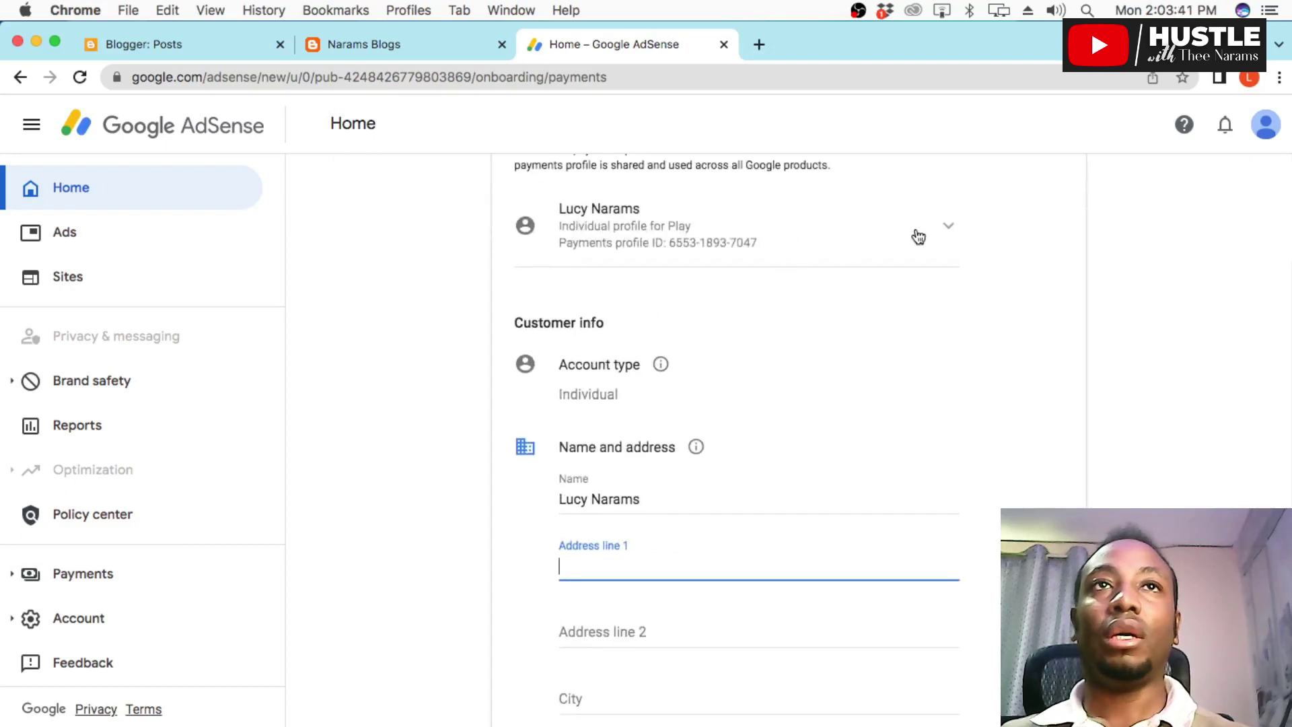
pyautogui.click(946, 227)
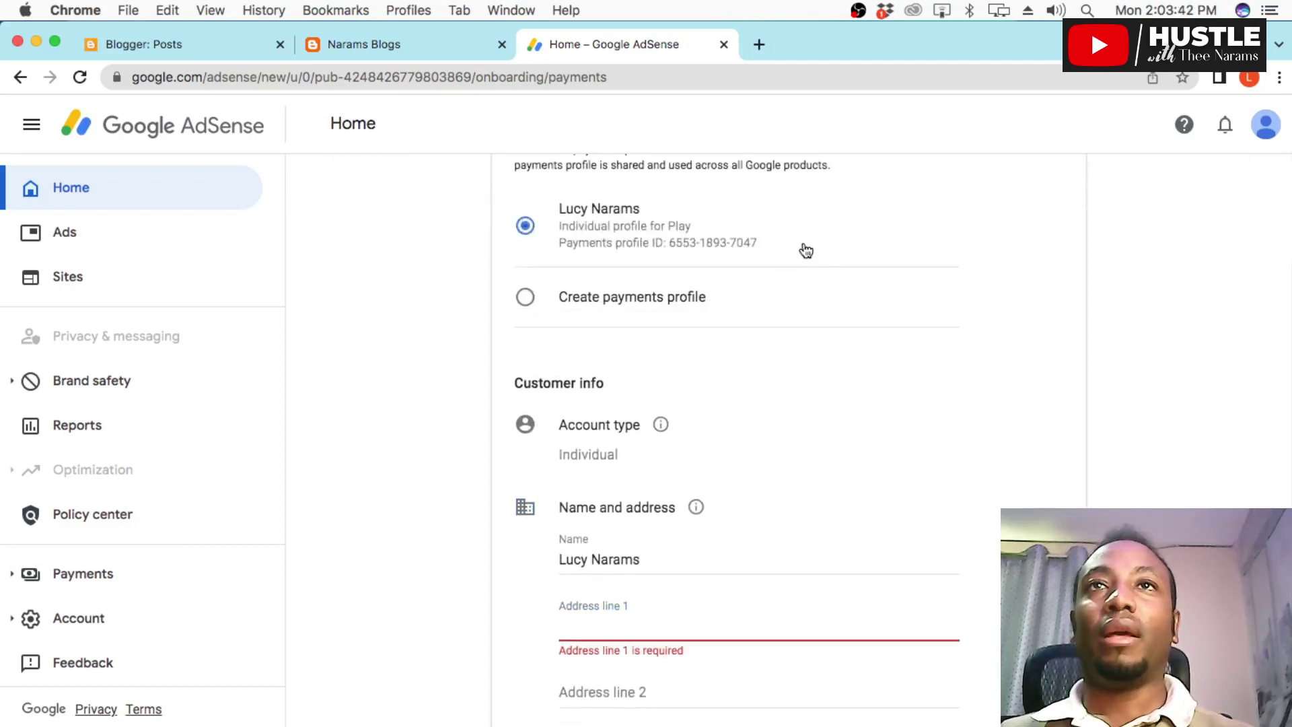
pyautogui.click(525, 298)
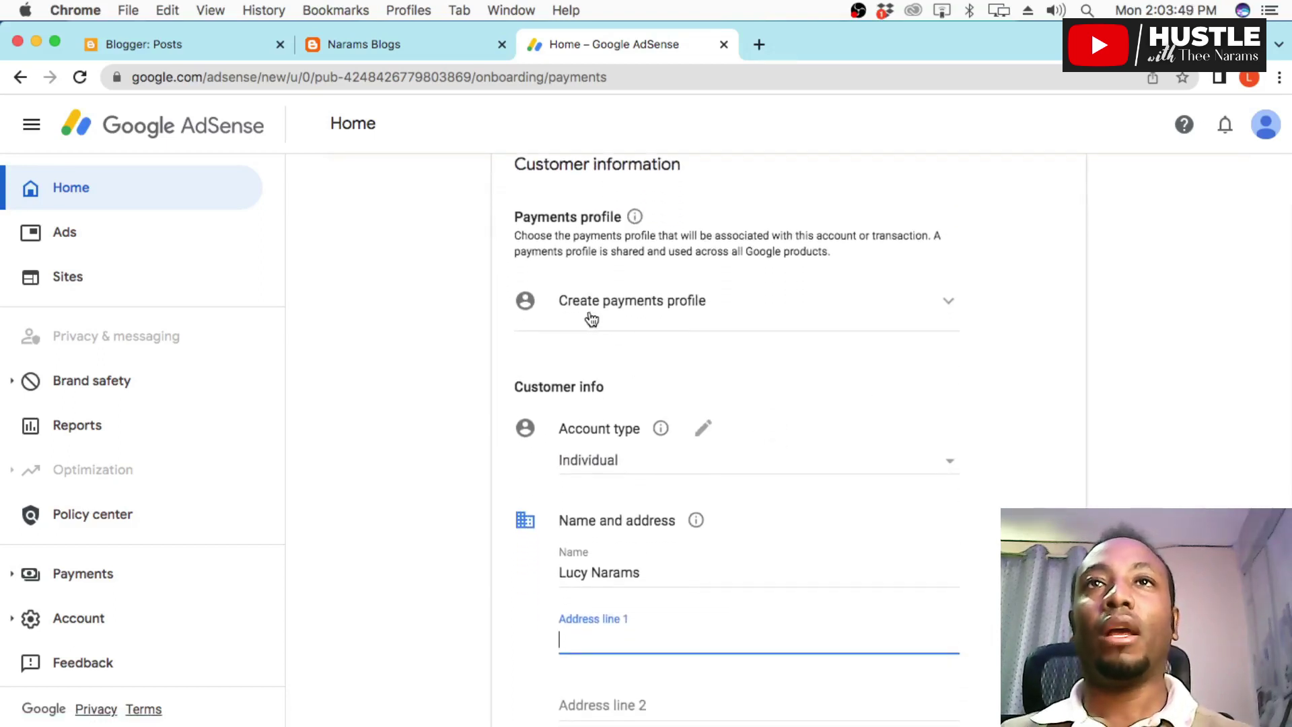
pyautogui.scroll(-1, 583, 405)
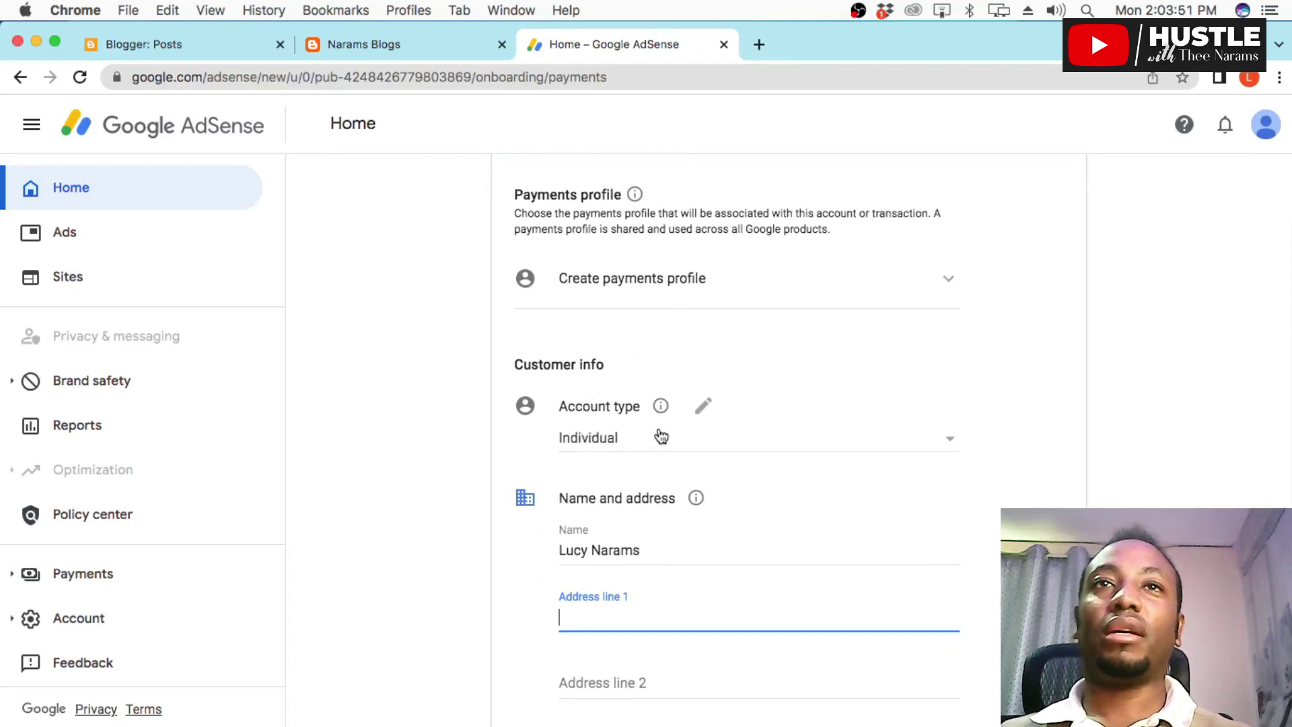
pyautogui.scroll(-1, 658, 435)
pyautogui.scroll(-3, 626, 430)
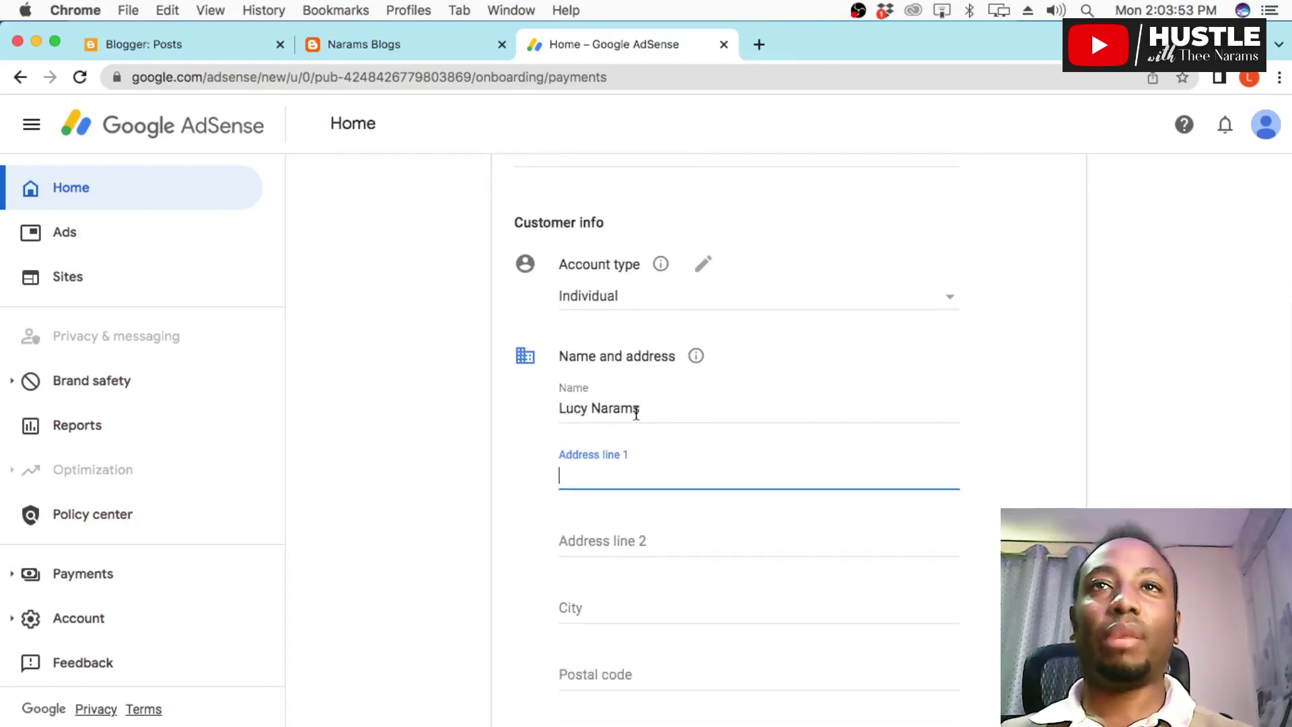
pyautogui.scroll(-4, 603, 517)
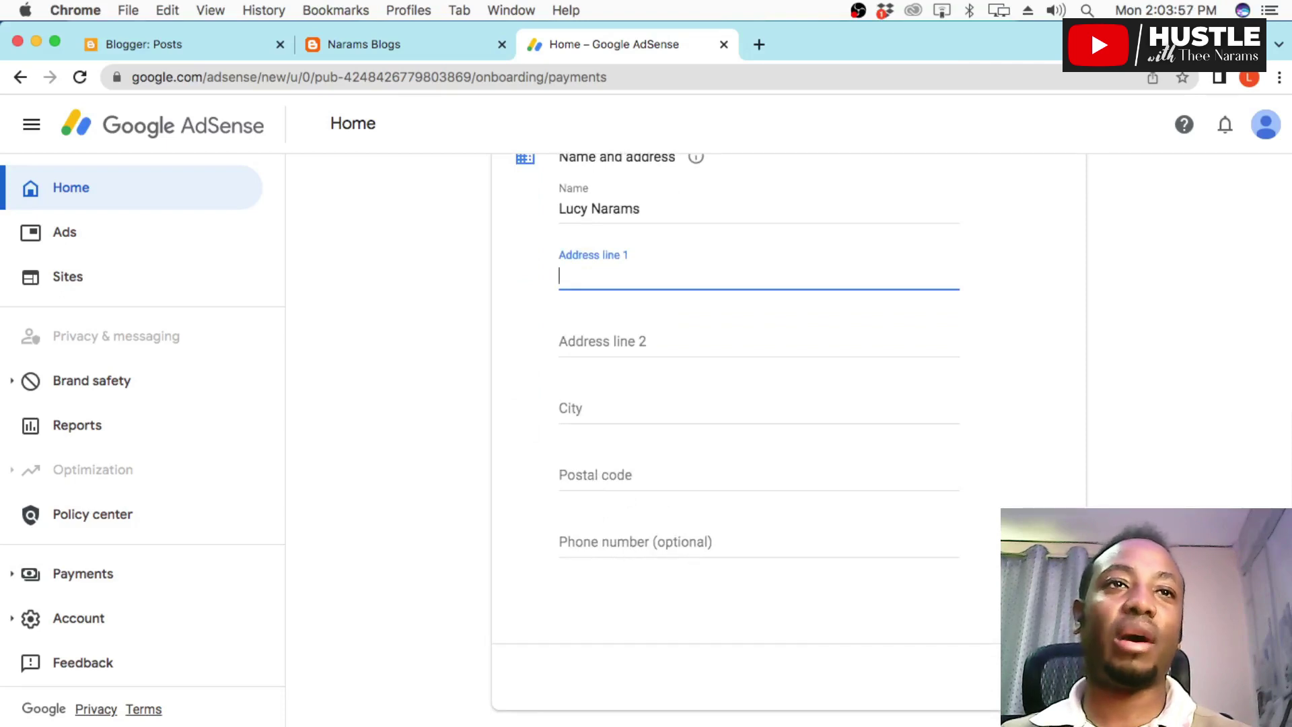
pyautogui.scroll(3, 969, 644)
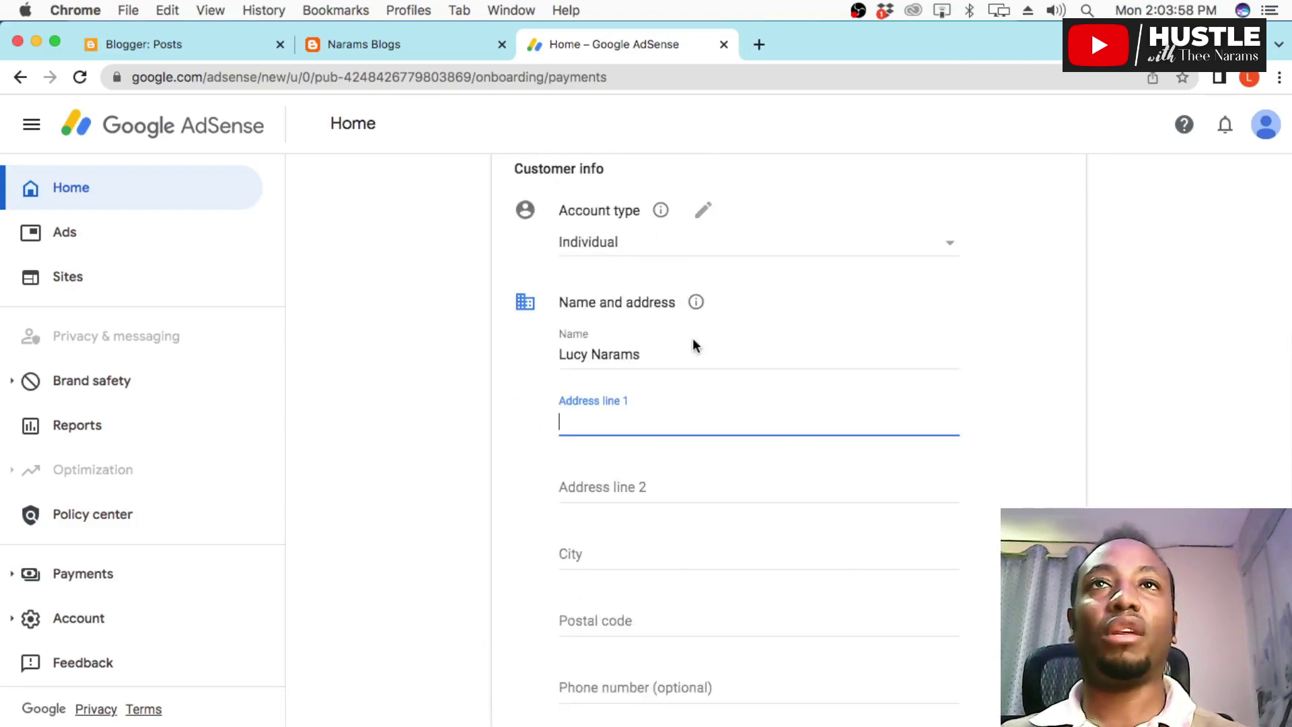
pyautogui.scroll(6, 693, 339)
pyautogui.scroll(-3, 643, 551)
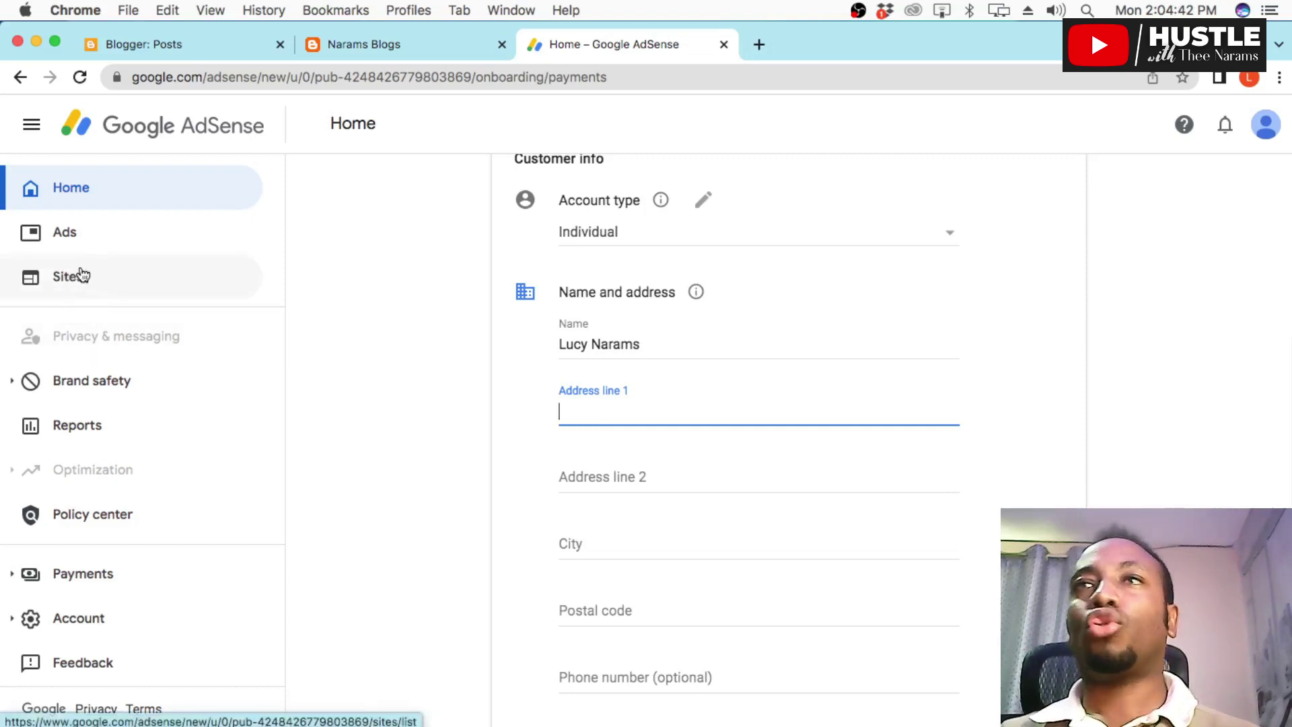
pyautogui.scroll(3, 550, 211)
# Open the ad settings preview for the blog from the getting-started page.
pyautogui.click(75, 192)
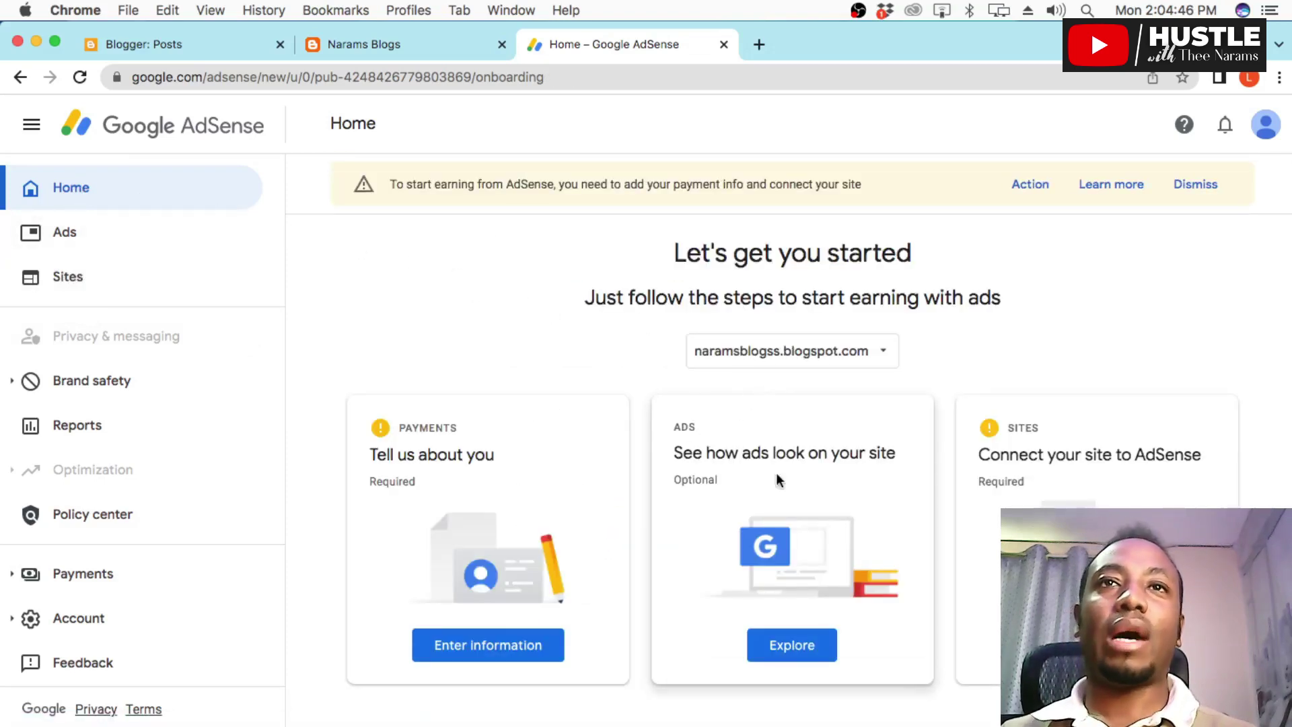
pyautogui.moveTo(704, 454); pyautogui.dragTo(901, 455)
pyautogui.click(902, 454)
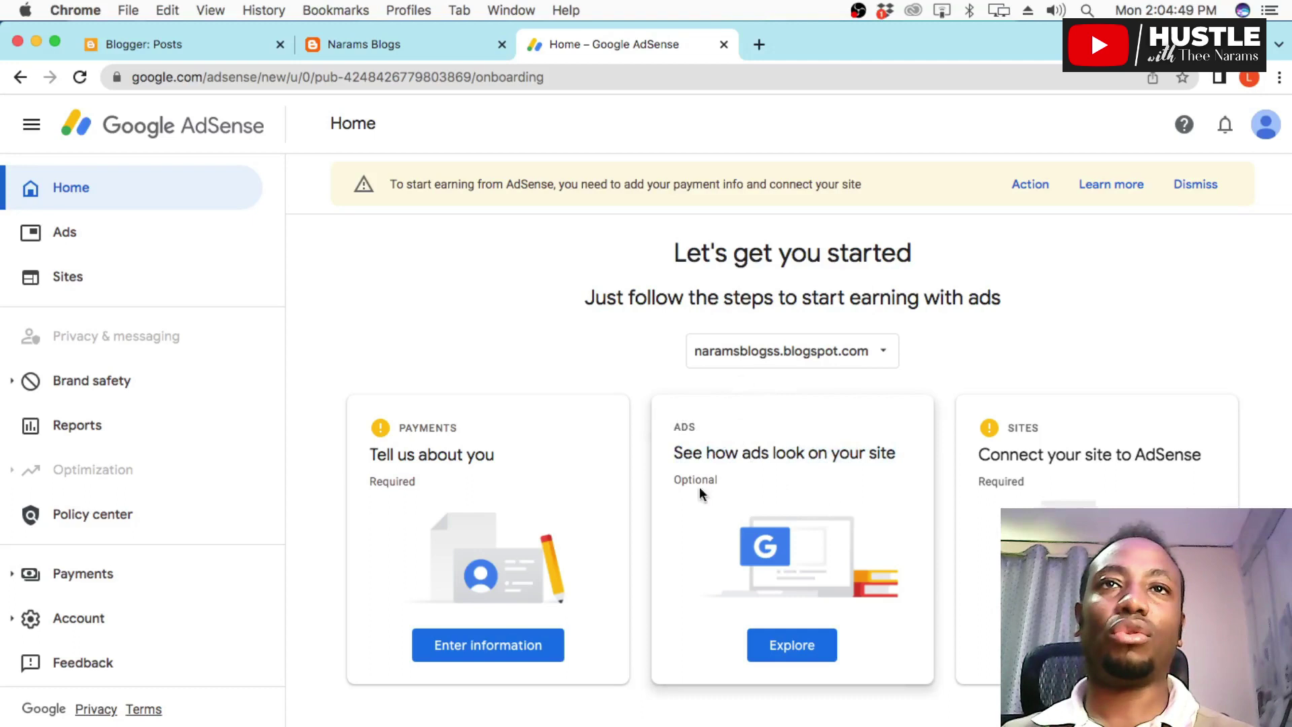
pyautogui.click(791, 650)
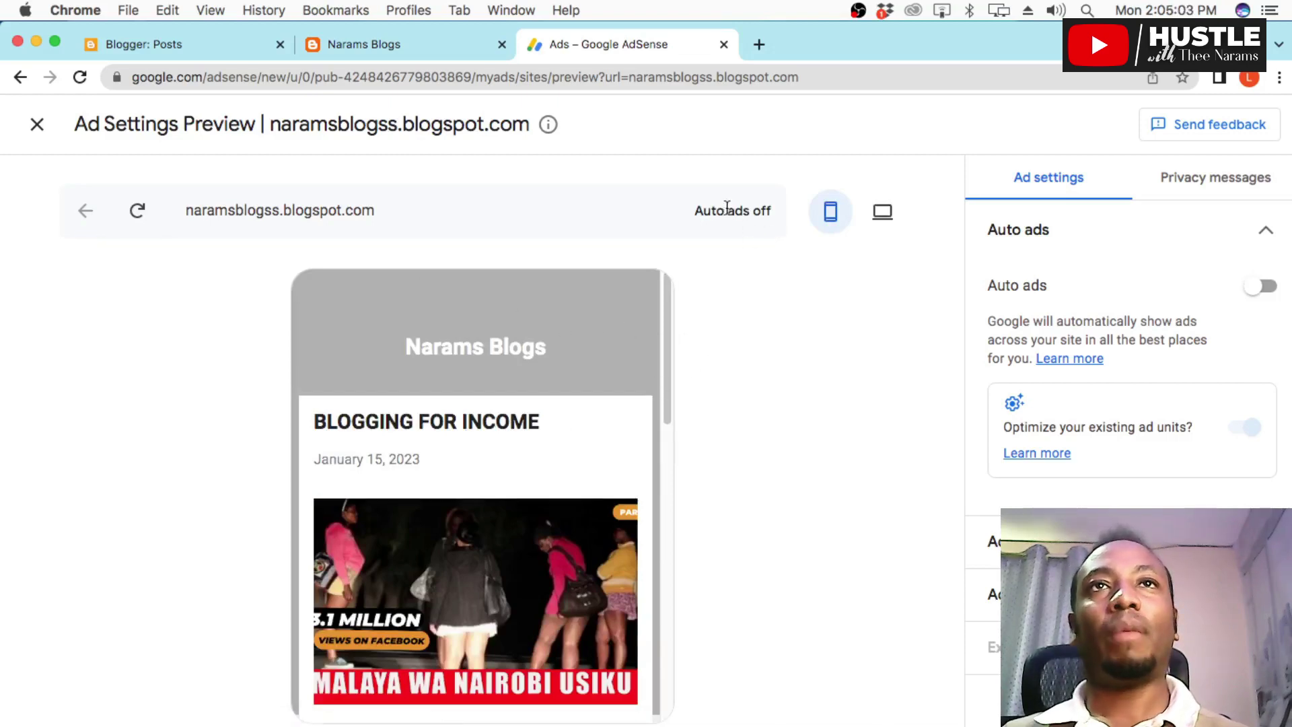
pyautogui.scroll(-5, 612, 424)
pyautogui.scroll(-10, 606, 437)
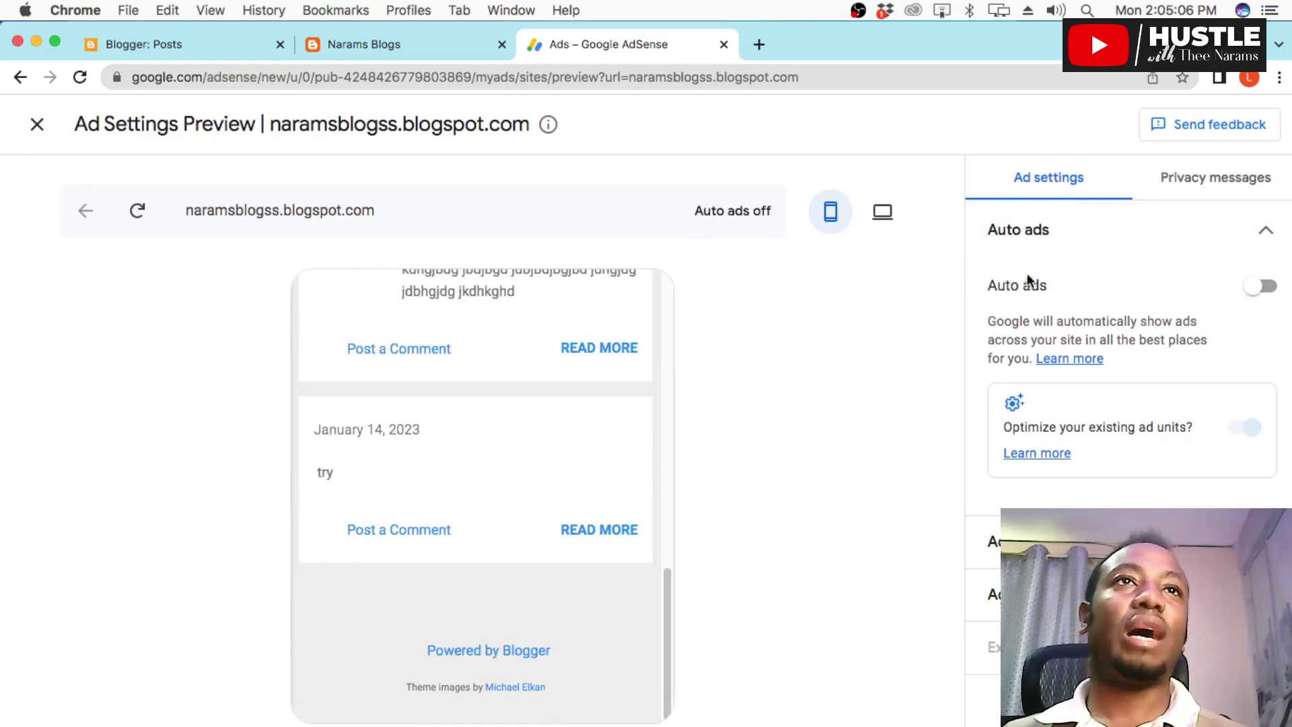
# Leave auto ads switched on and expand the Ad formats settings.
pyautogui.click(1264, 290)
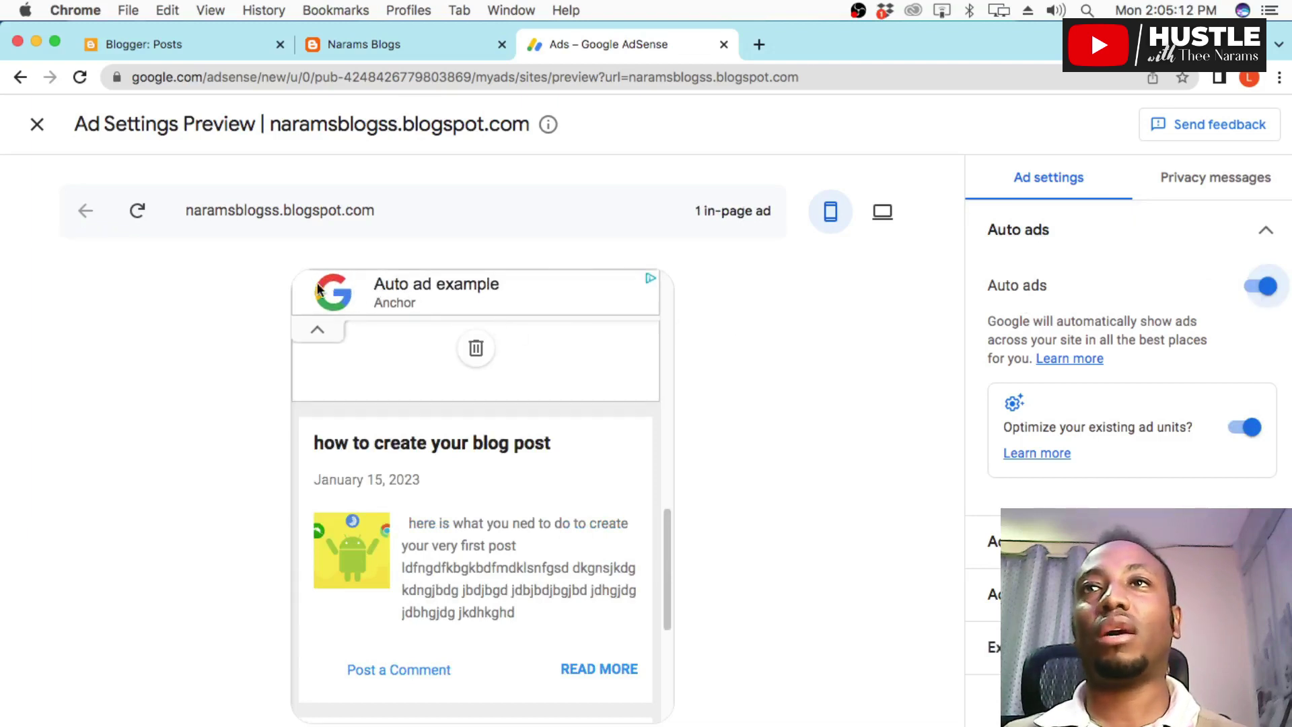
pyautogui.click(1264, 290)
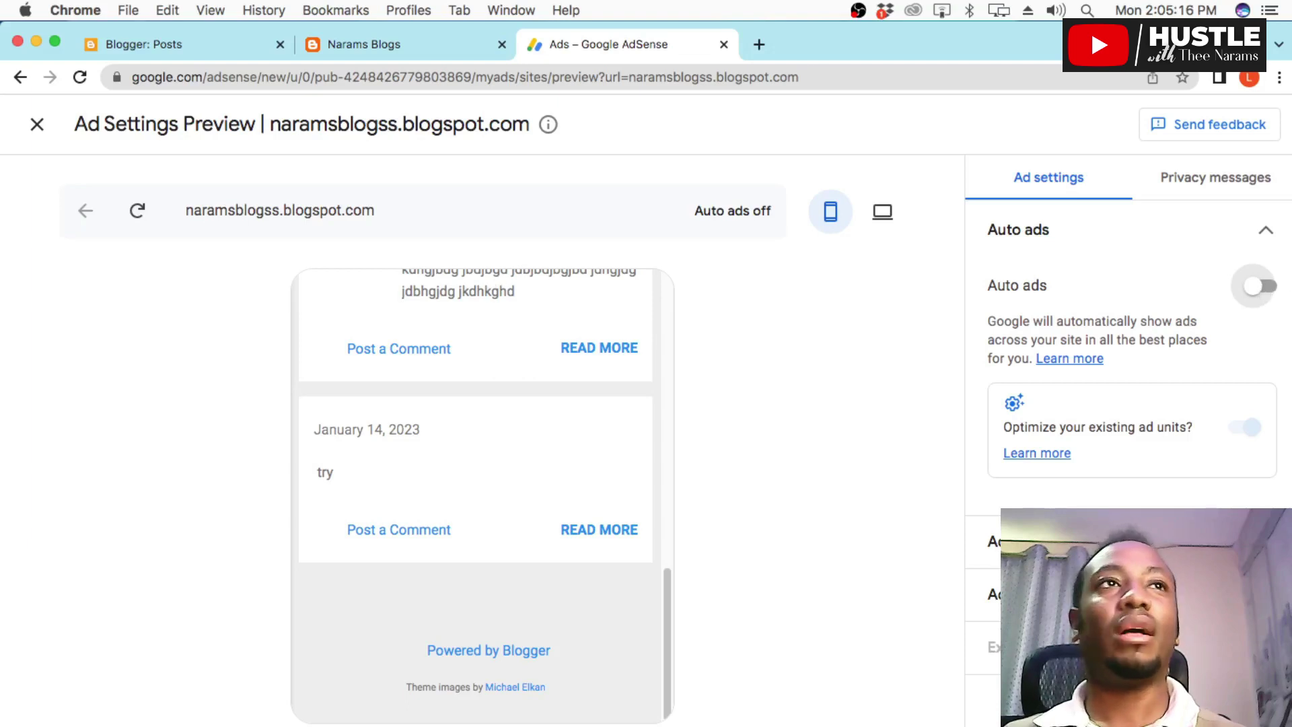
pyautogui.click(1264, 291)
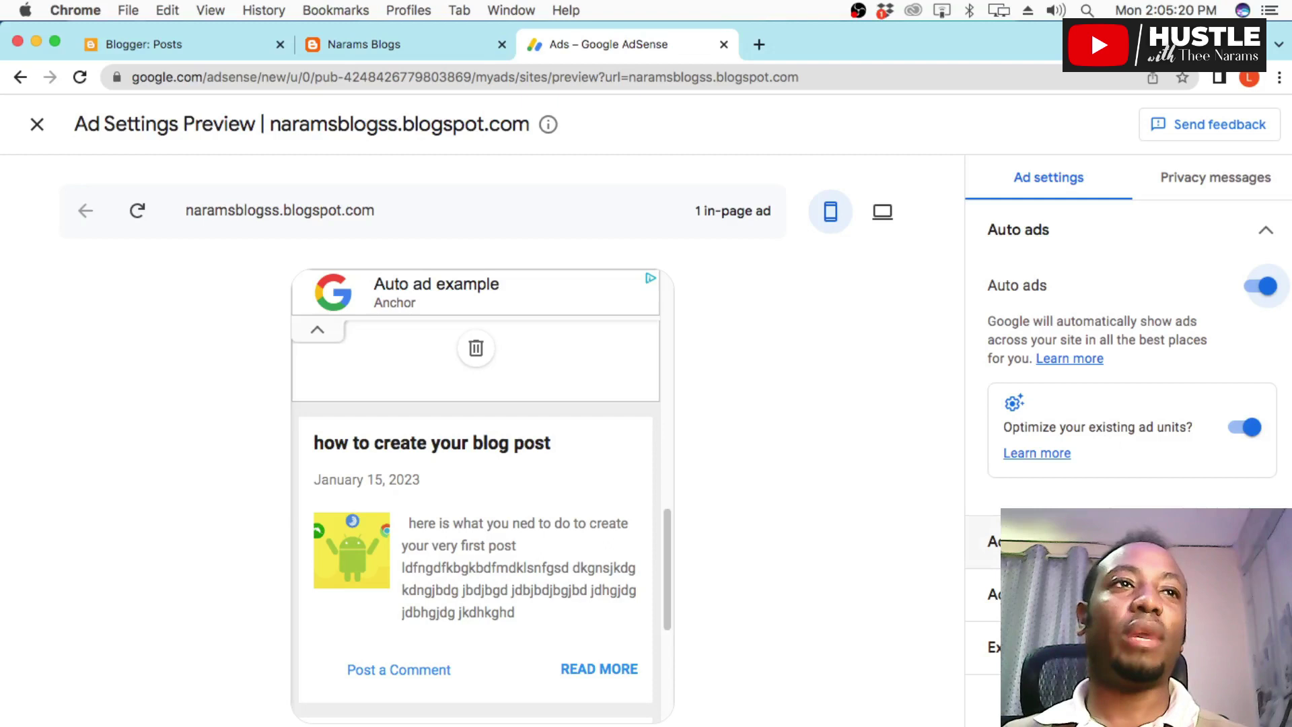
pyautogui.click(994, 541)
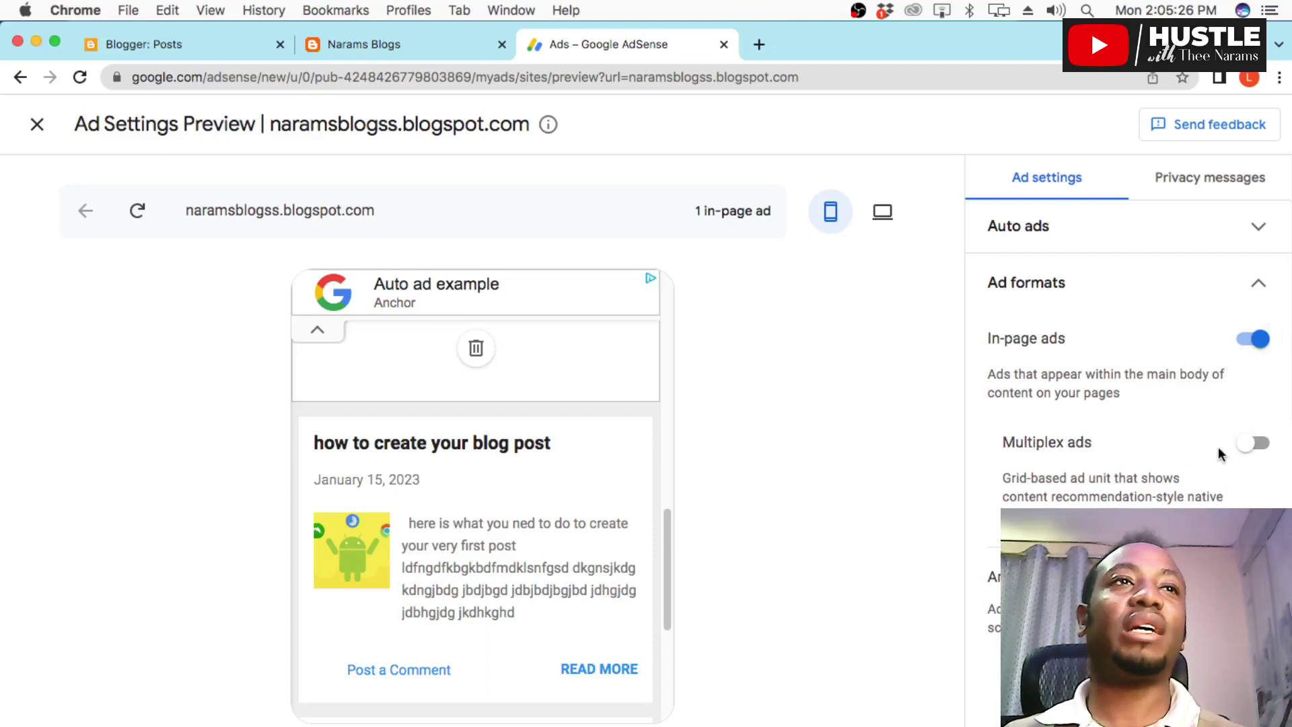
# Leave Multiplex ads on after toggling it several times to compare the preview.
pyautogui.click(1257, 444)
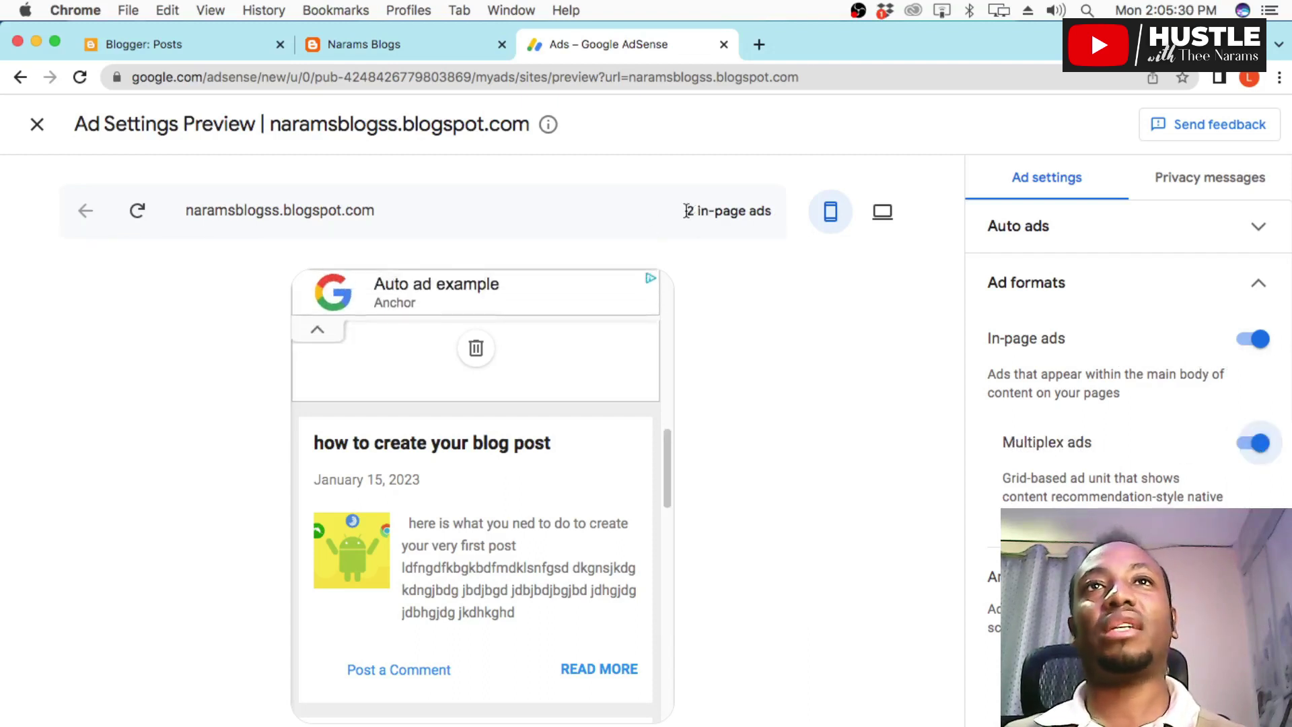
pyautogui.click(1254, 443)
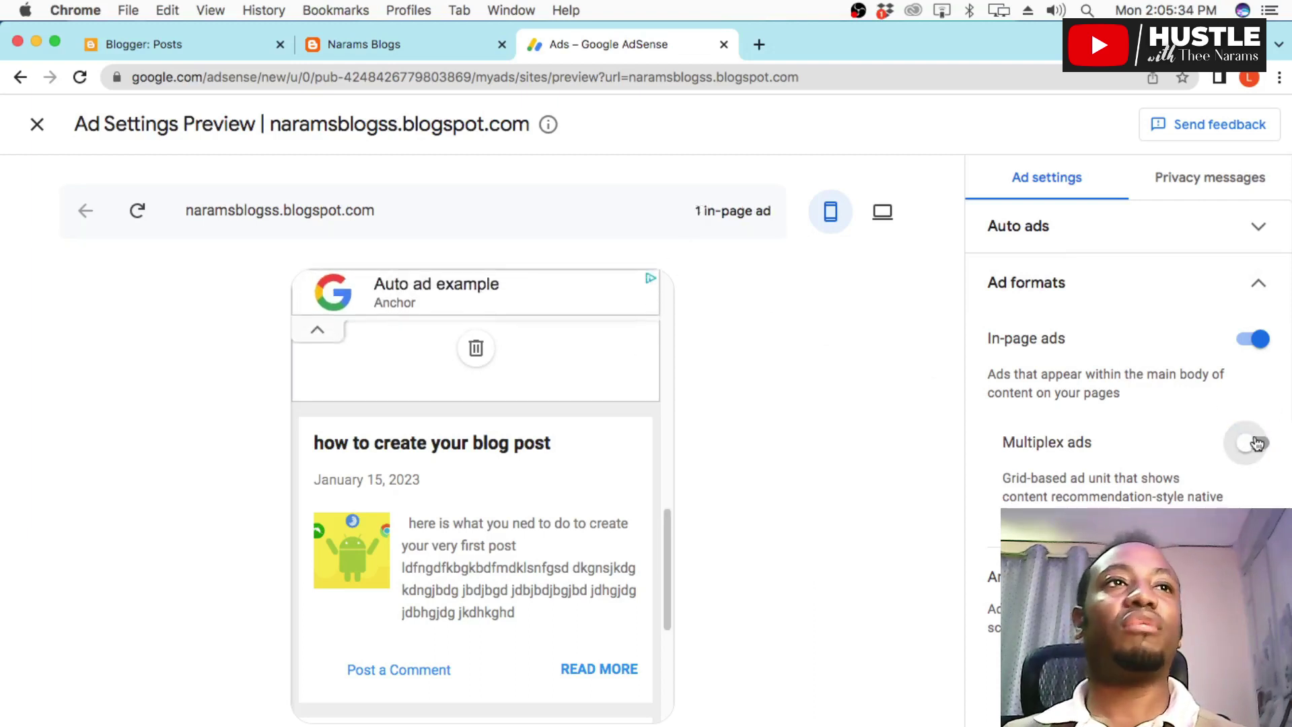
pyautogui.click(1254, 442)
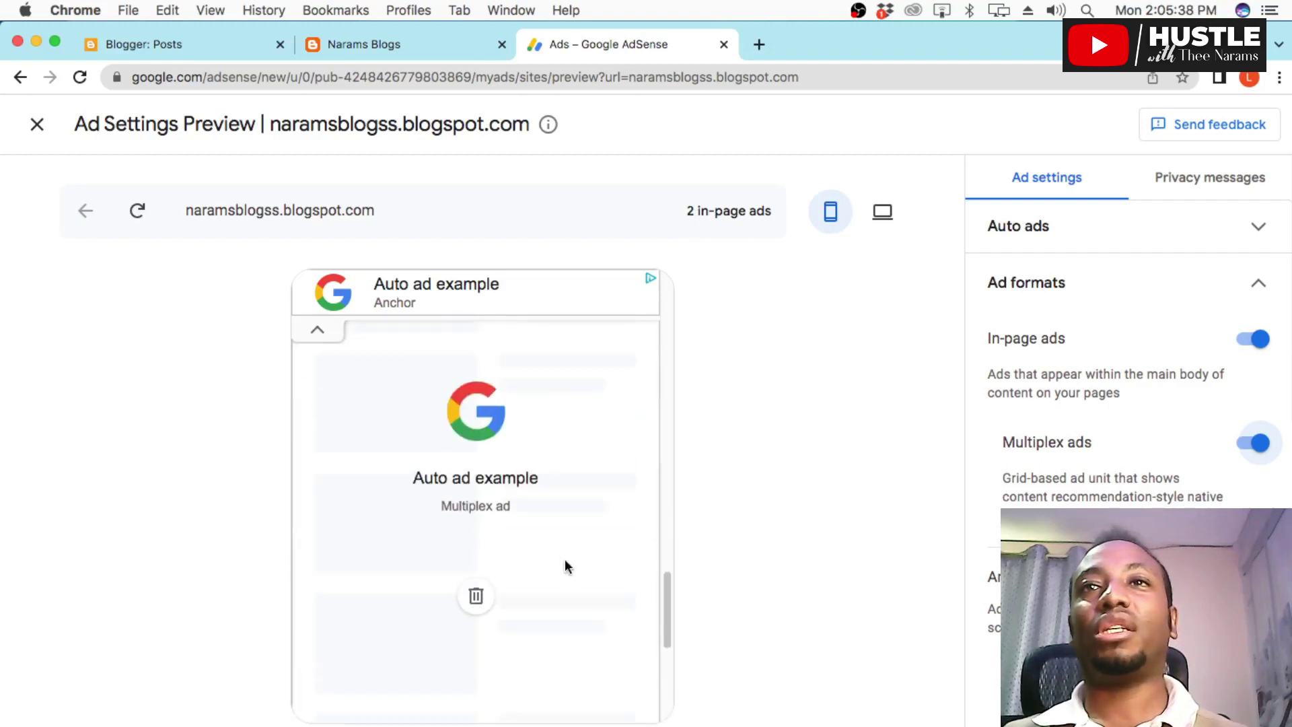
pyautogui.click(1256, 442)
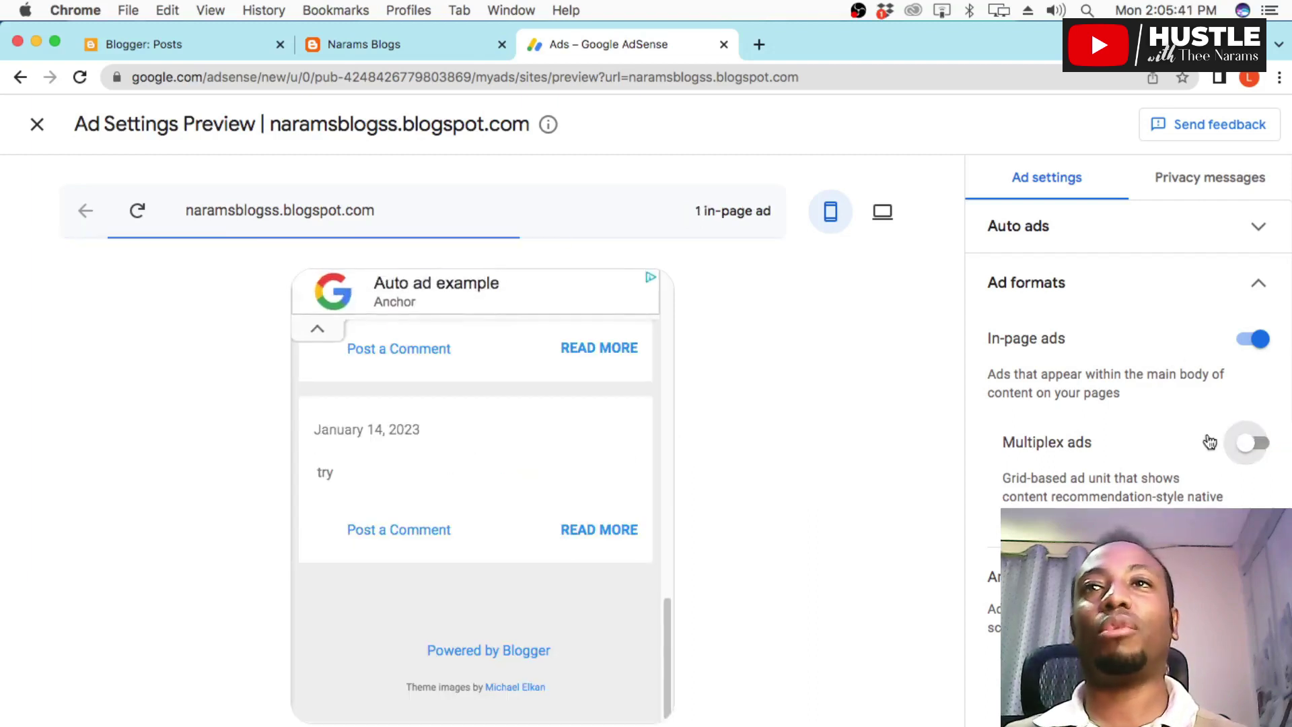
pyautogui.click(1247, 444)
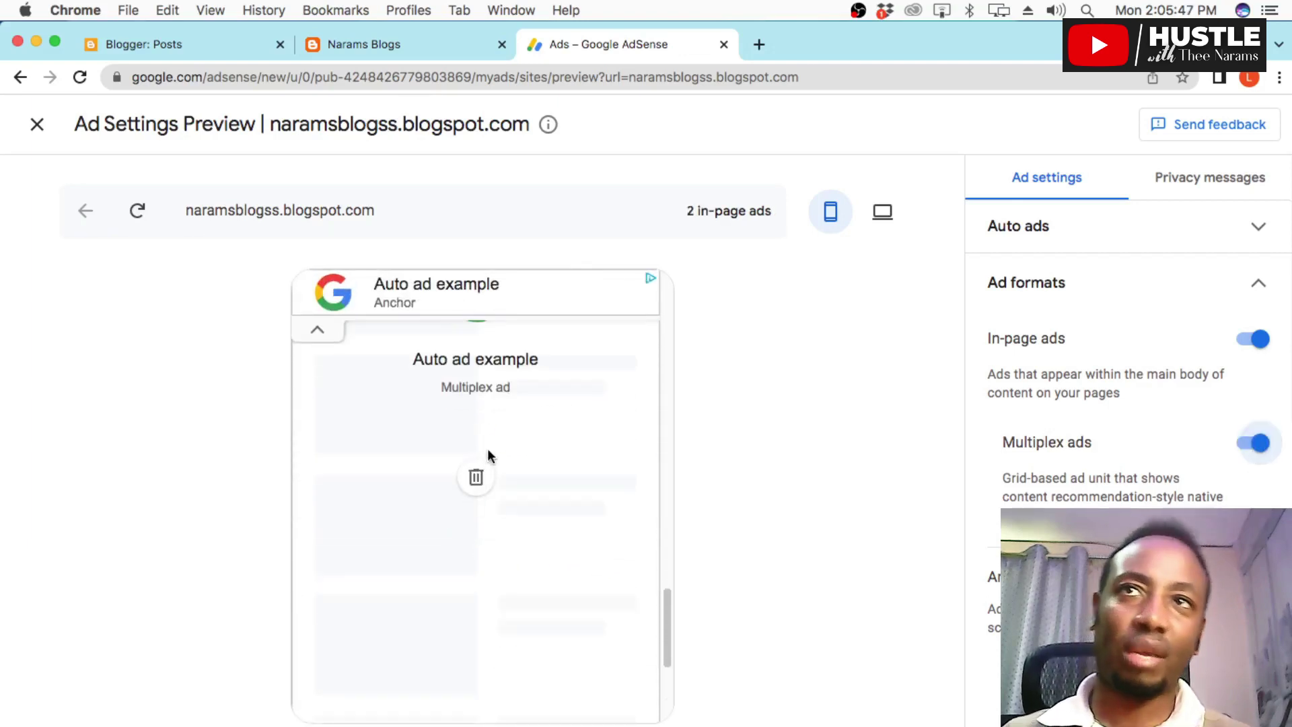
pyautogui.scroll(-5, 1123, 488)
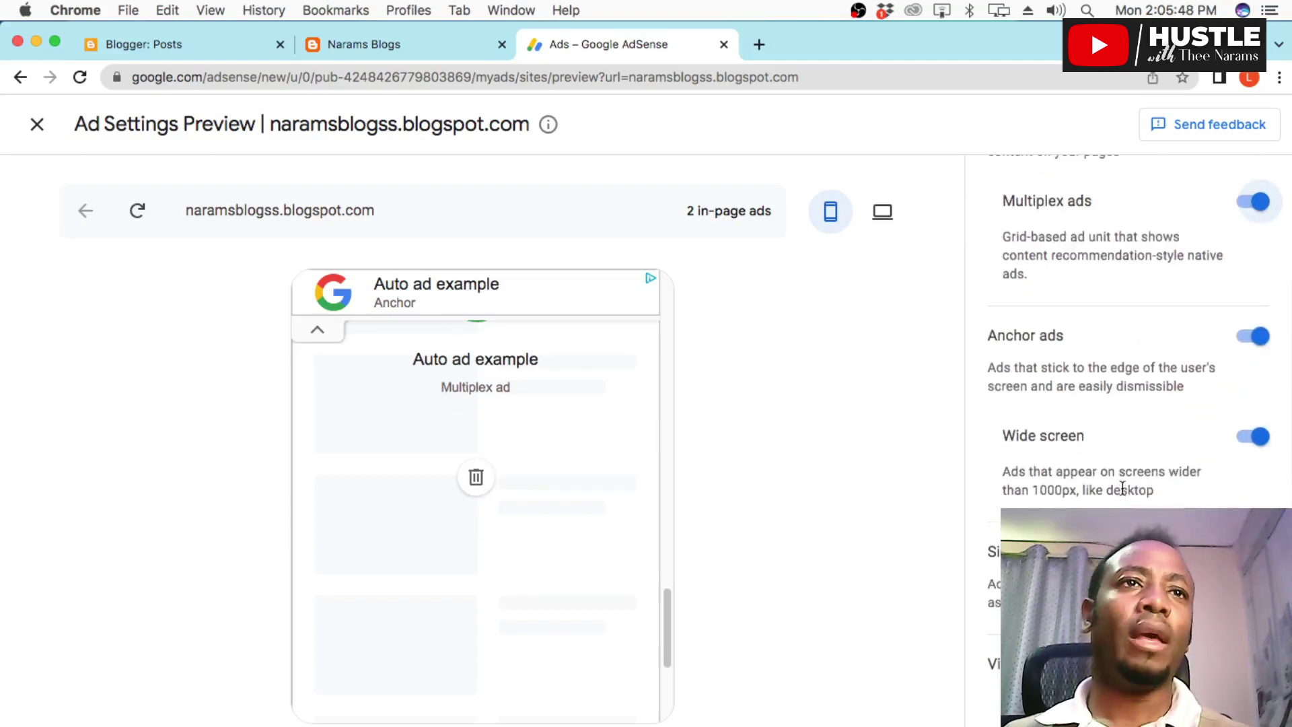
pyautogui.scroll(-3, 1122, 488)
pyautogui.scroll(-3, 1122, 487)
pyautogui.scroll(-1, 1122, 487)
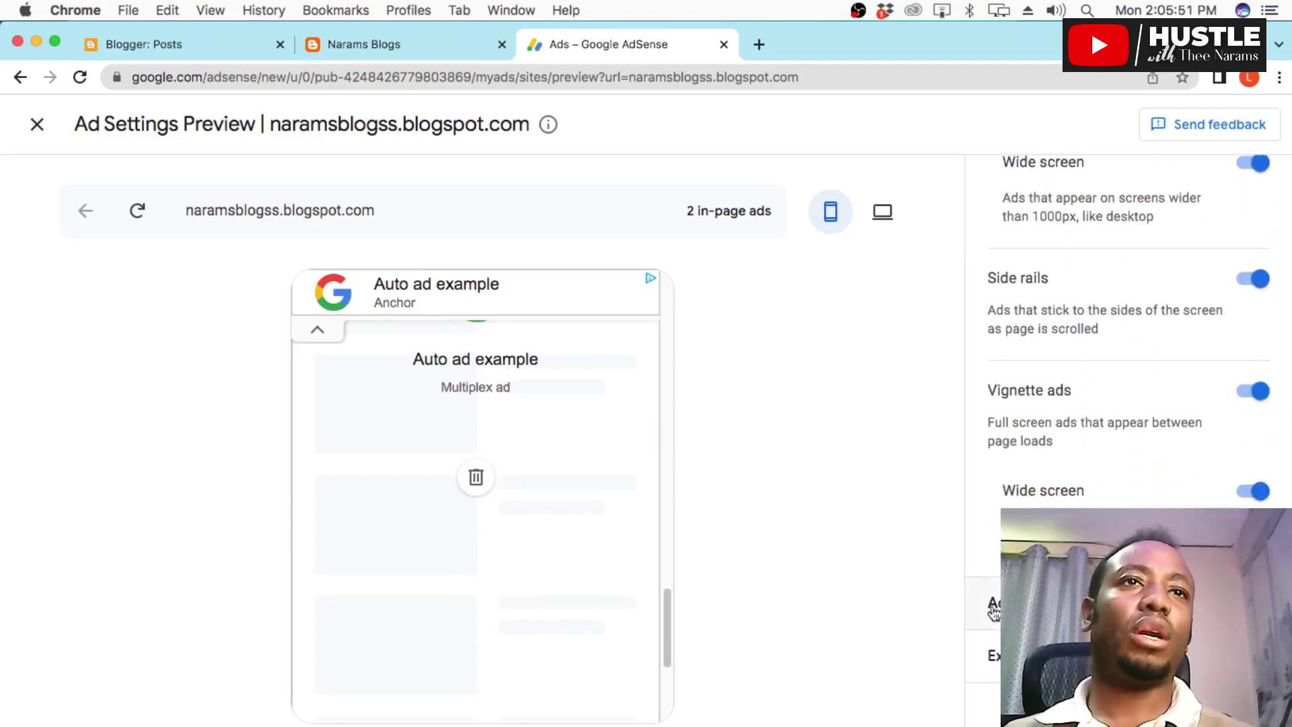
# Raise the ad load to maximum and apply the ad settings now.
pyautogui.click(1088, 603)
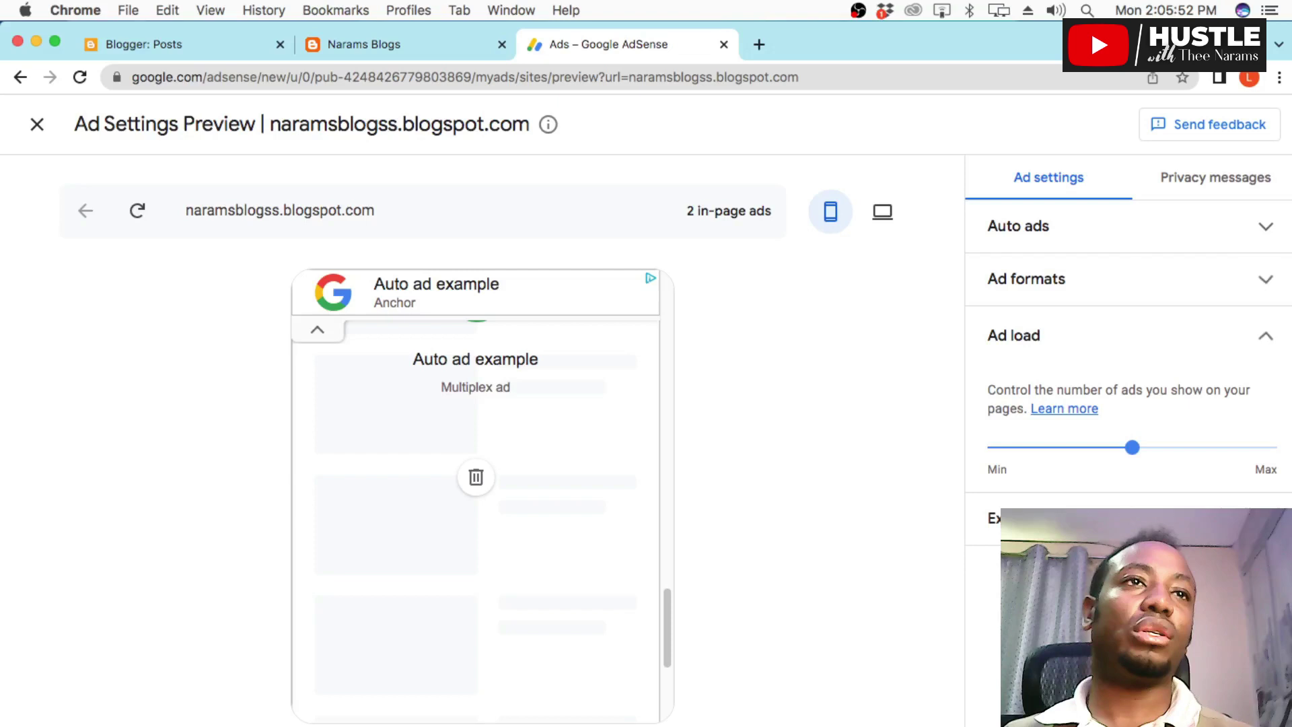
pyautogui.moveTo(1132, 447); pyautogui.dragTo(1276, 447)
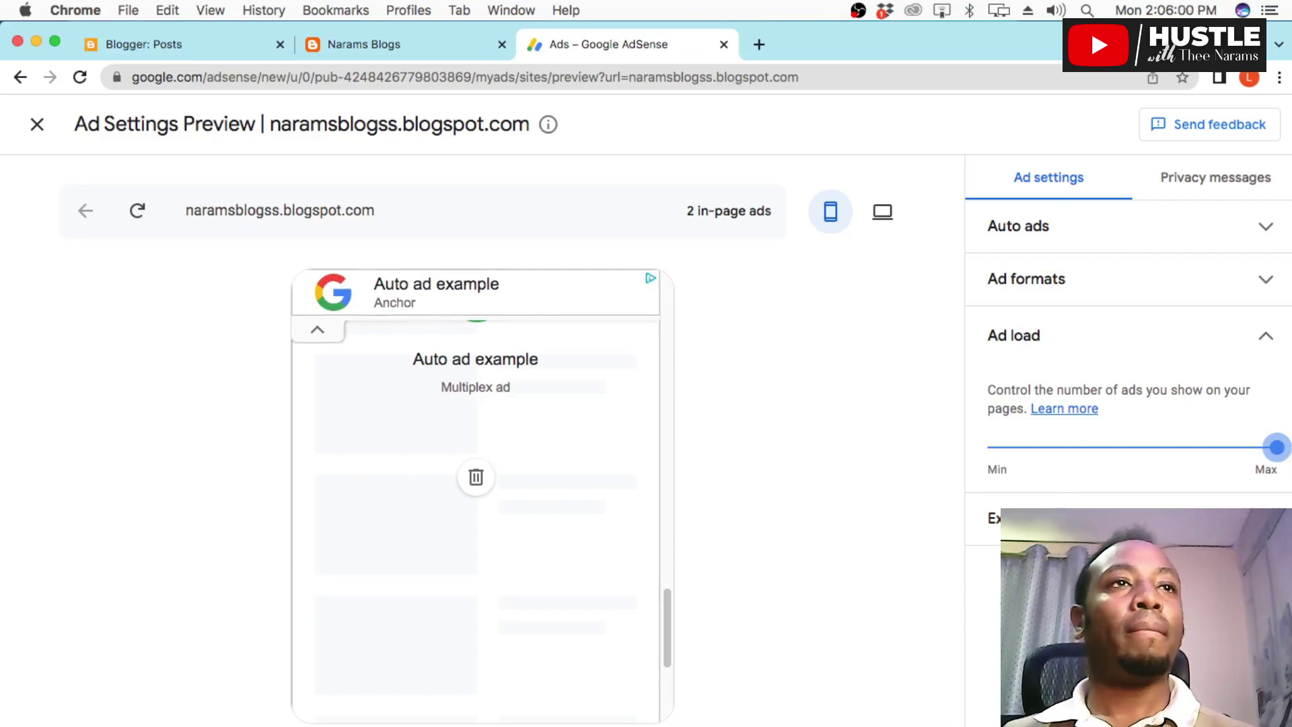
pyautogui.click(1201, 695)
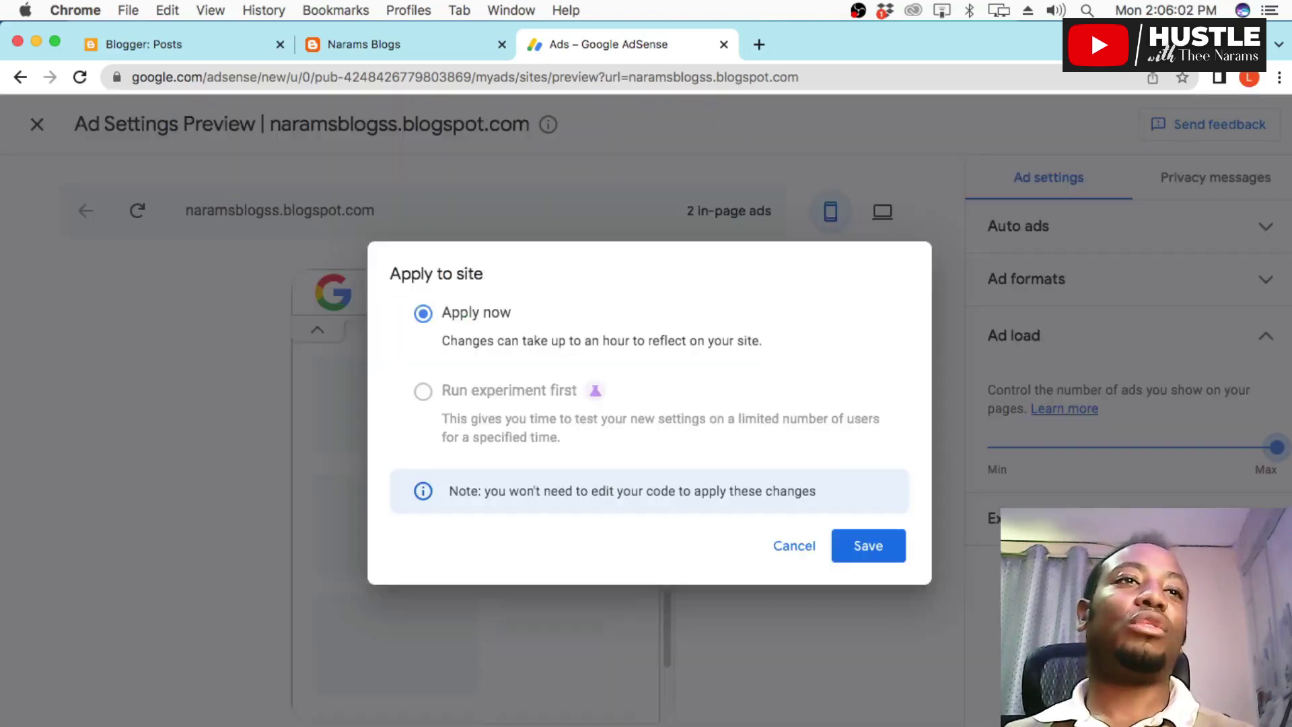
pyautogui.click(868, 547)
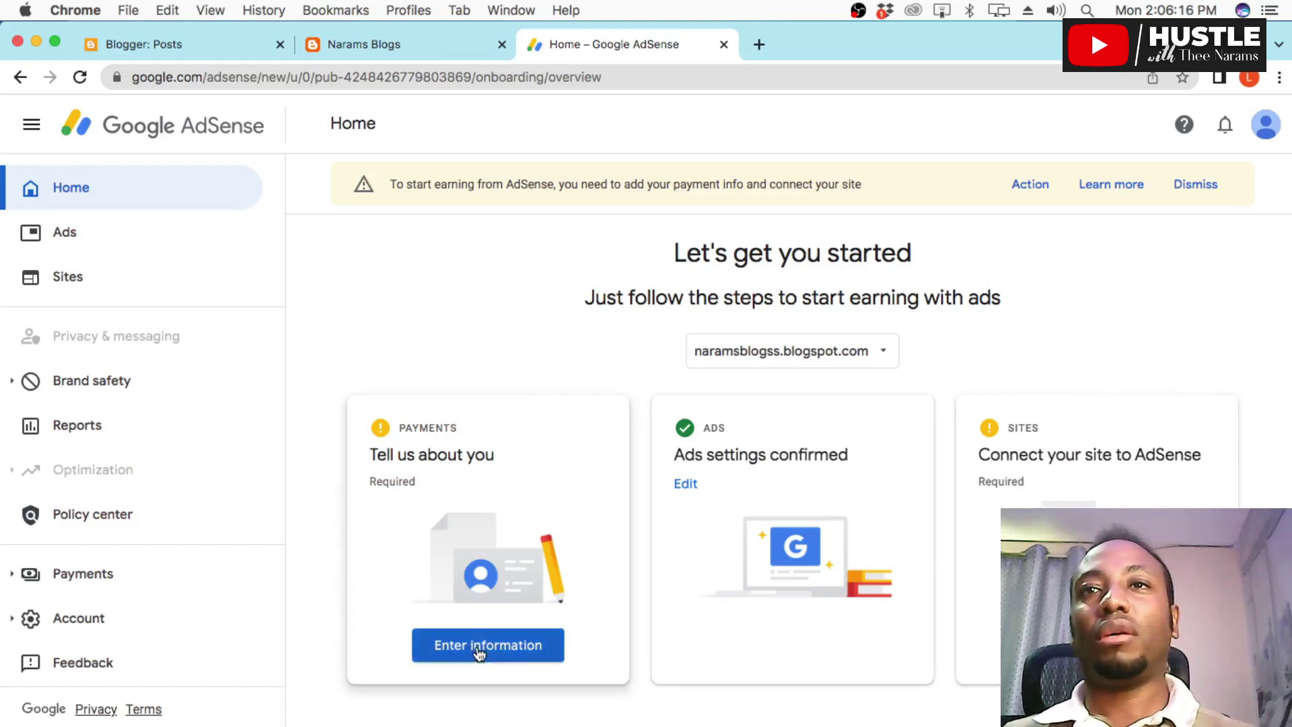
pyautogui.click(479, 651)
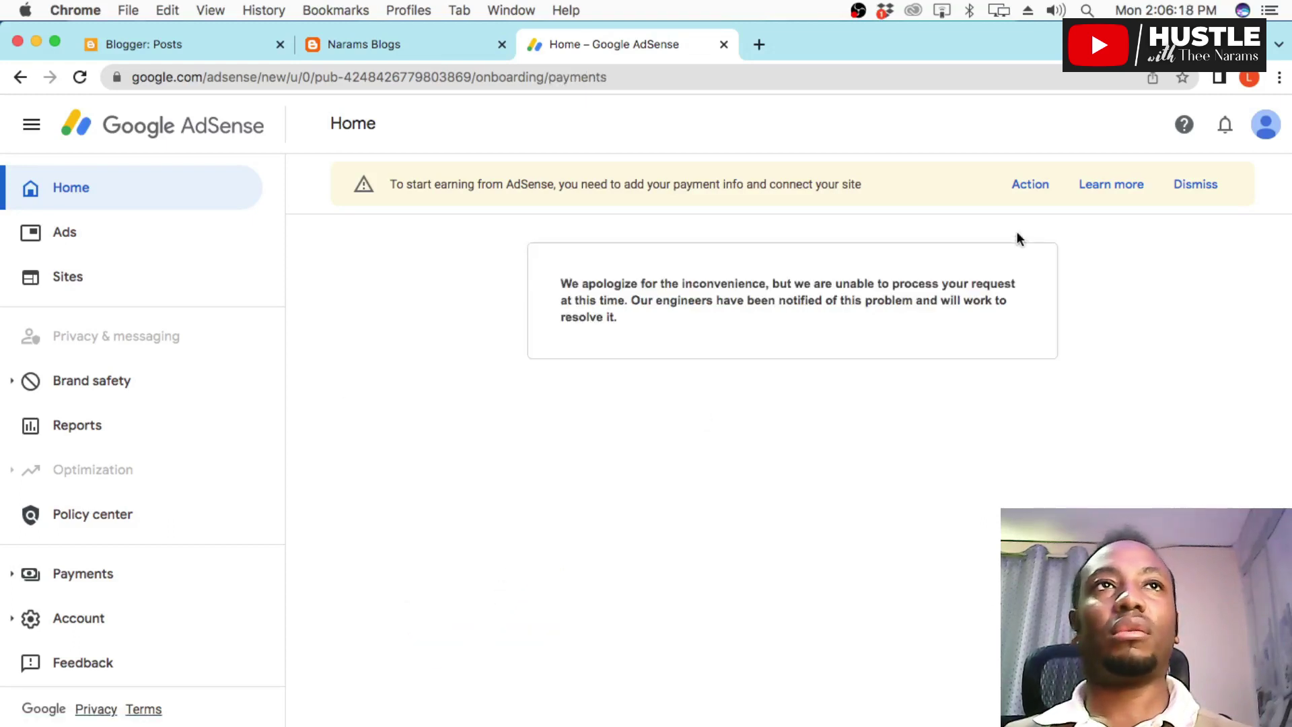
pyautogui.click(80, 81)
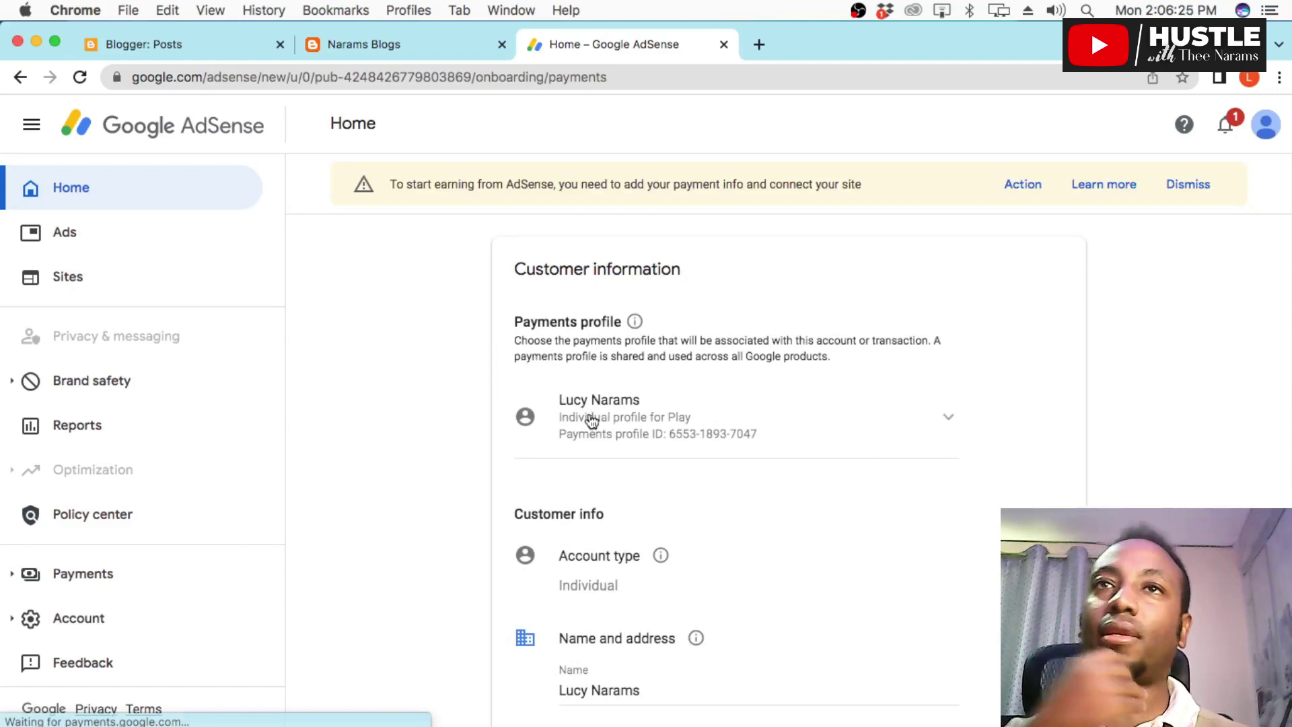
pyautogui.scroll(-1, 608, 487)
pyautogui.scroll(-4, 606, 500)
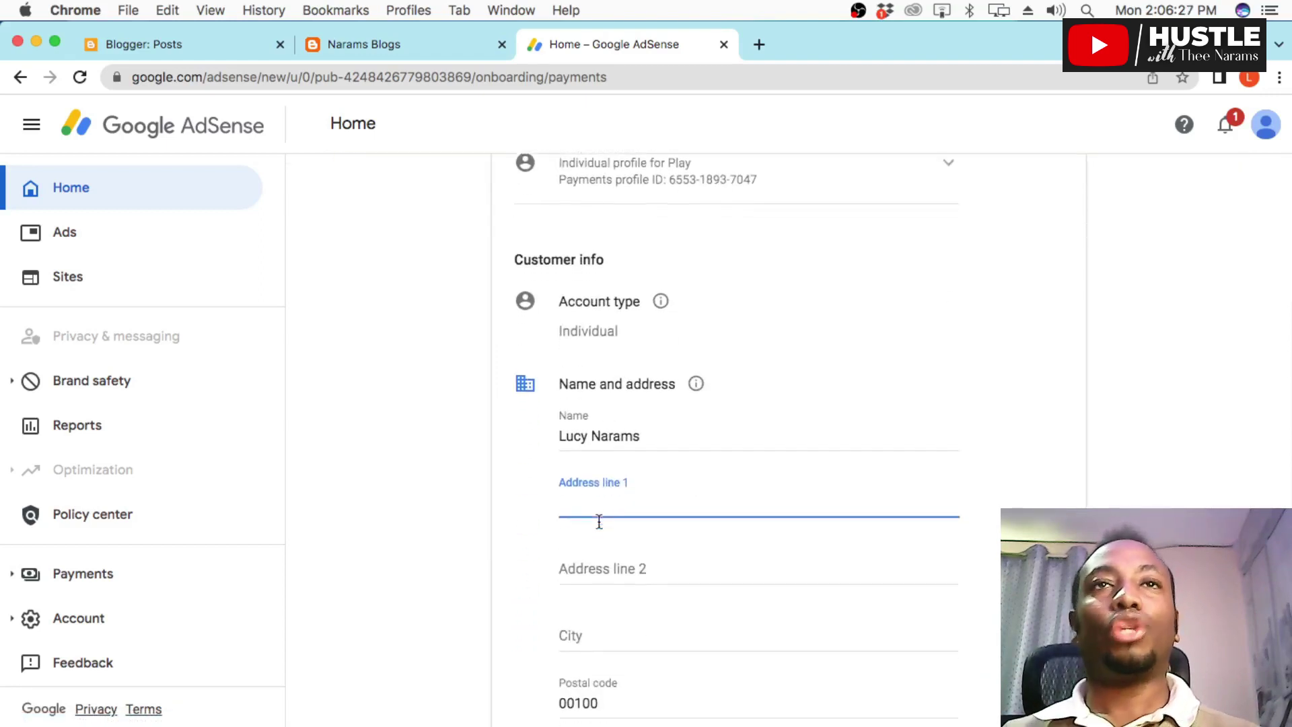
pyautogui.scroll(-1, 599, 521)
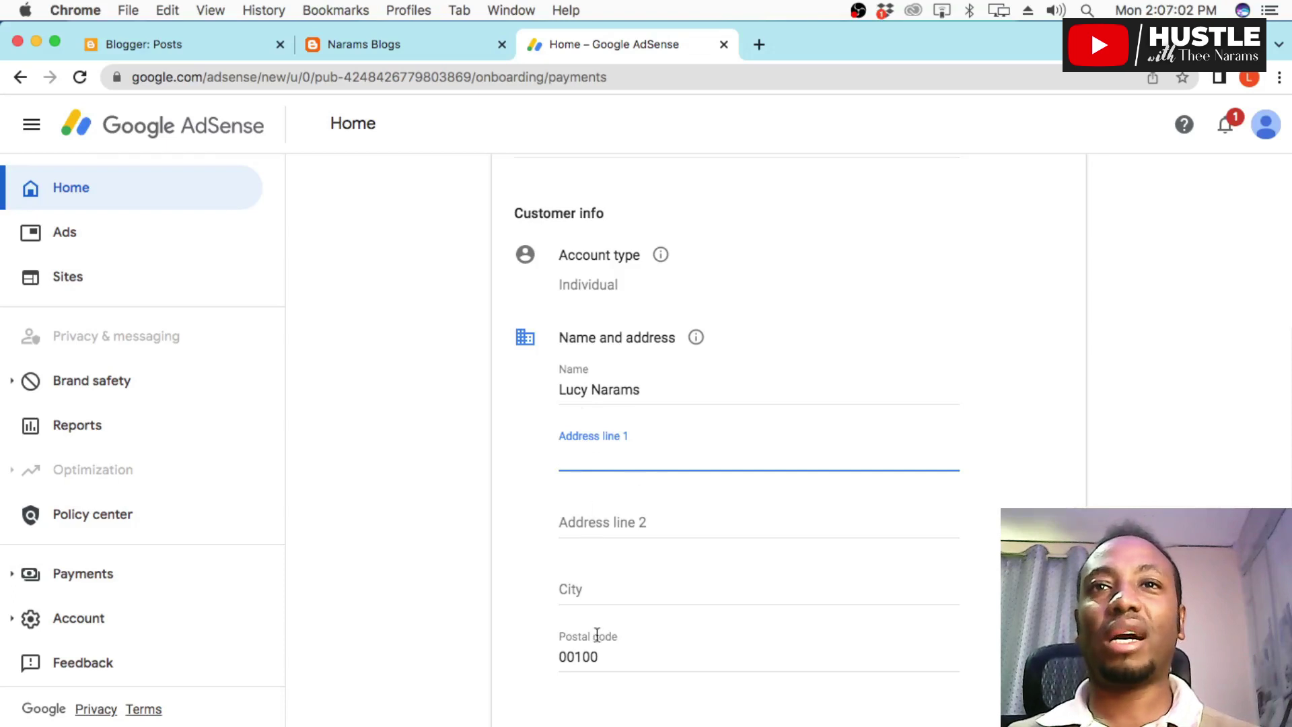
pyautogui.scroll(3, 574, 489)
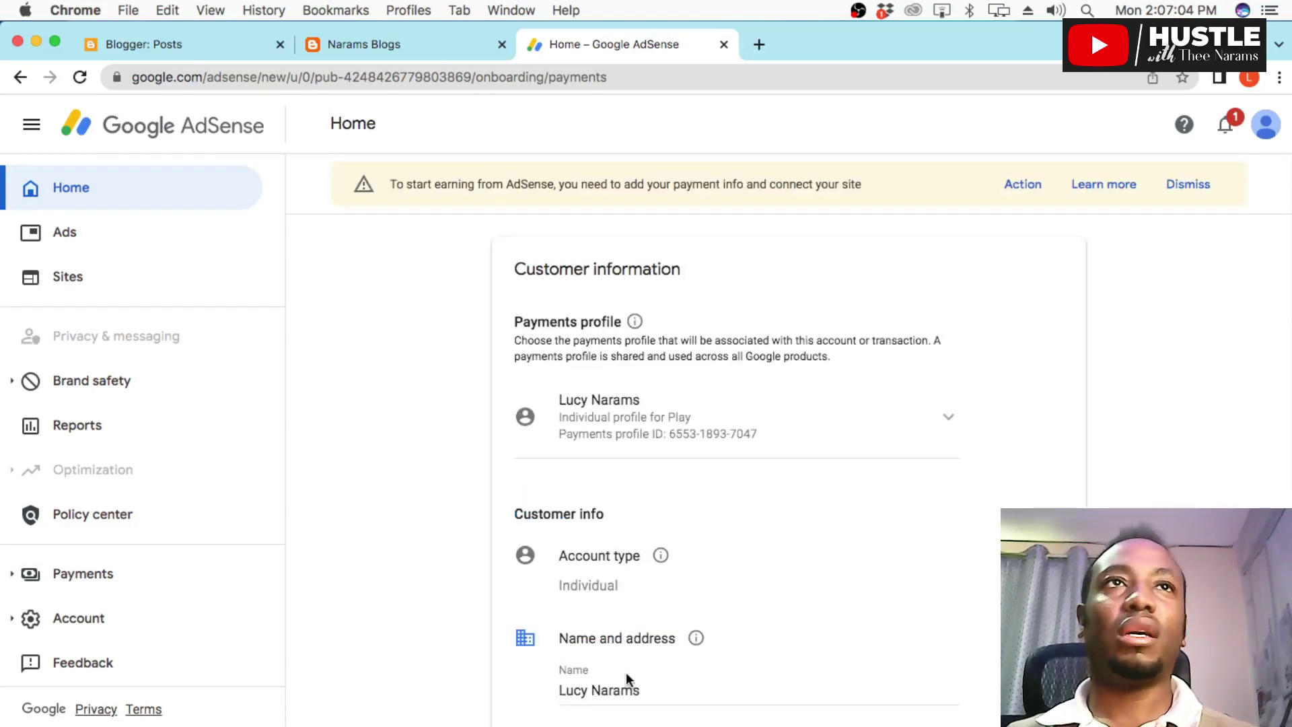
pyautogui.scroll(-1, 554, 518)
pyautogui.click(75, 191)
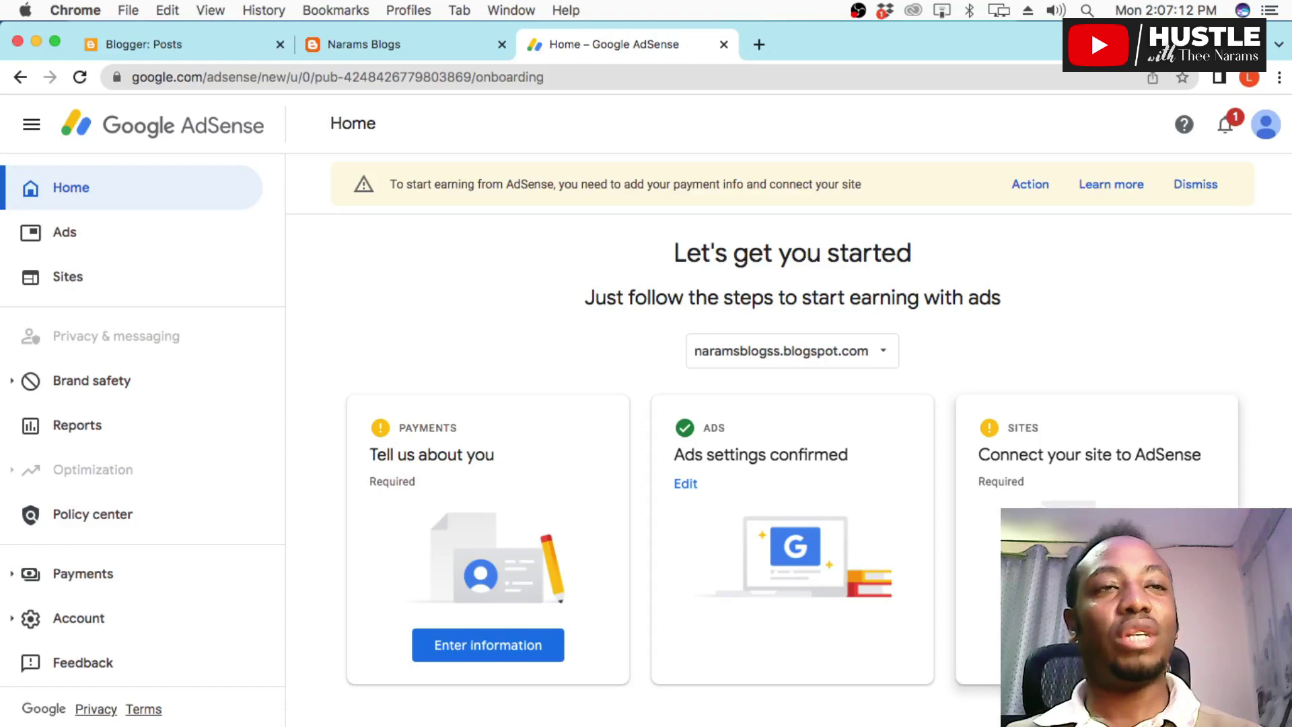
# Connect naramsblogss.blogspot.com, request its review, and view it in the Sites list.
pyautogui.click(1096, 644)
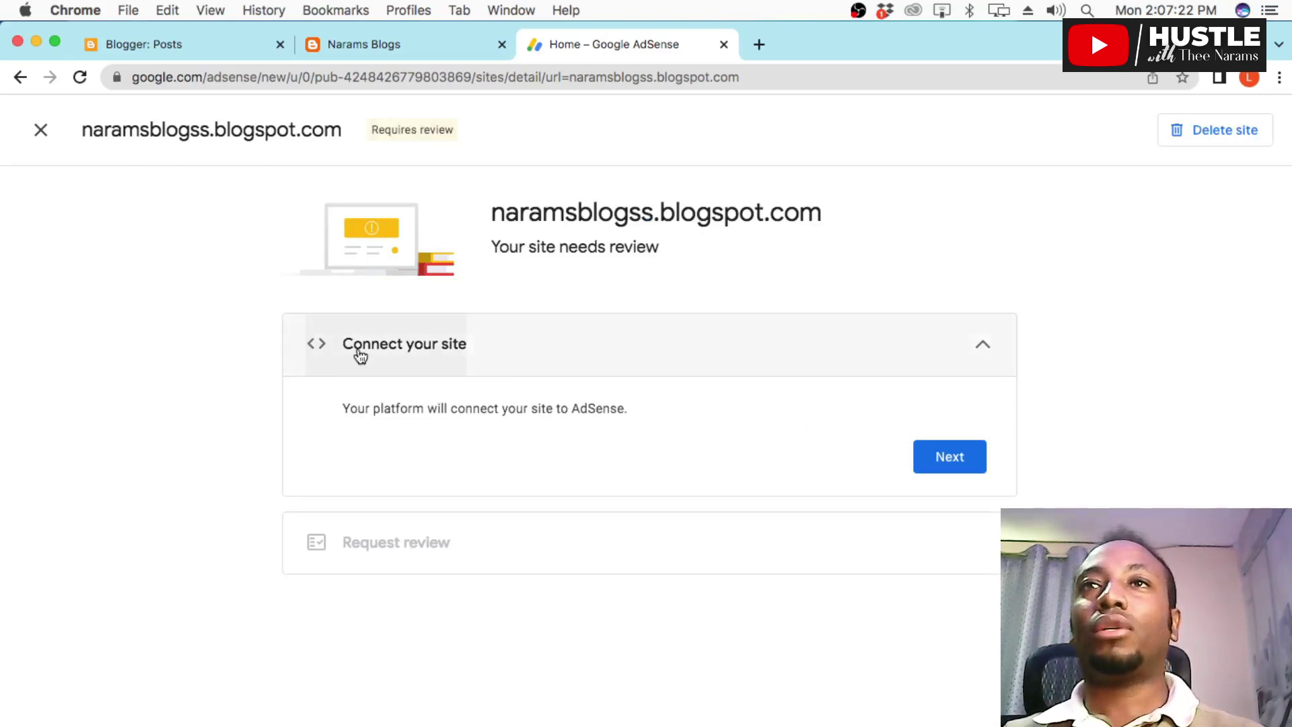
pyautogui.click(943, 459)
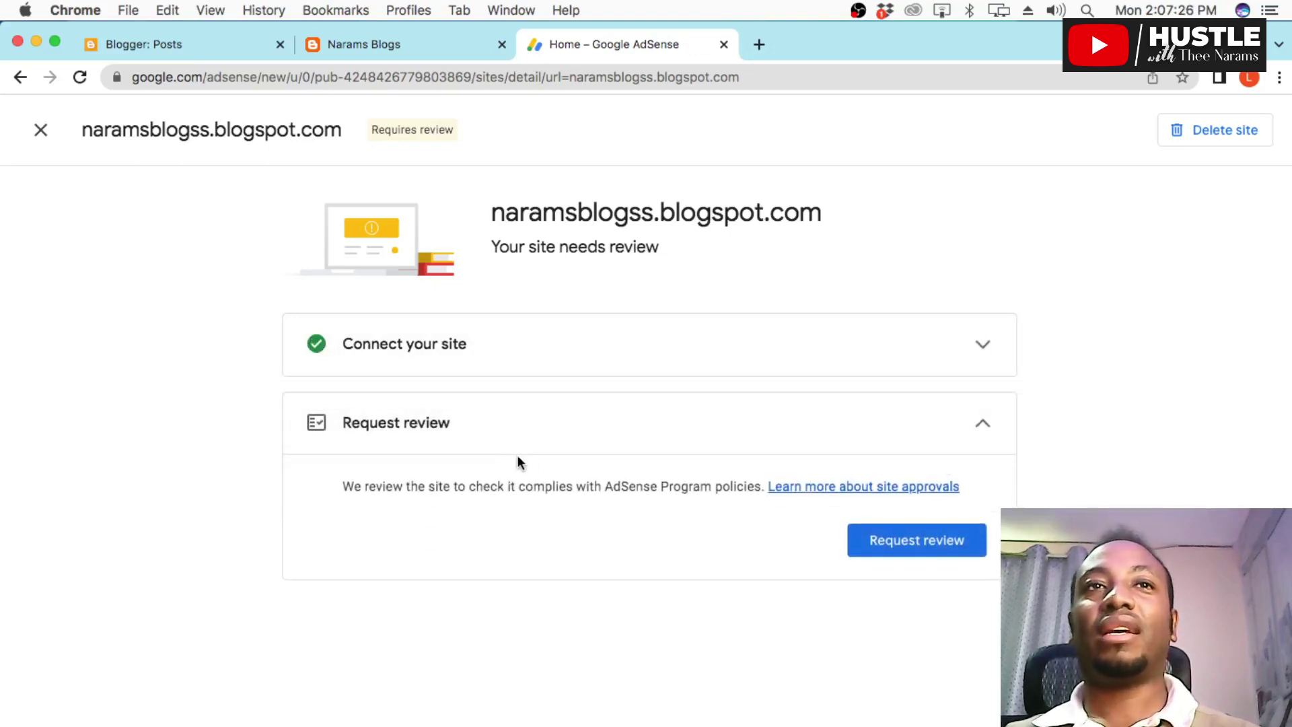
pyautogui.click(905, 546)
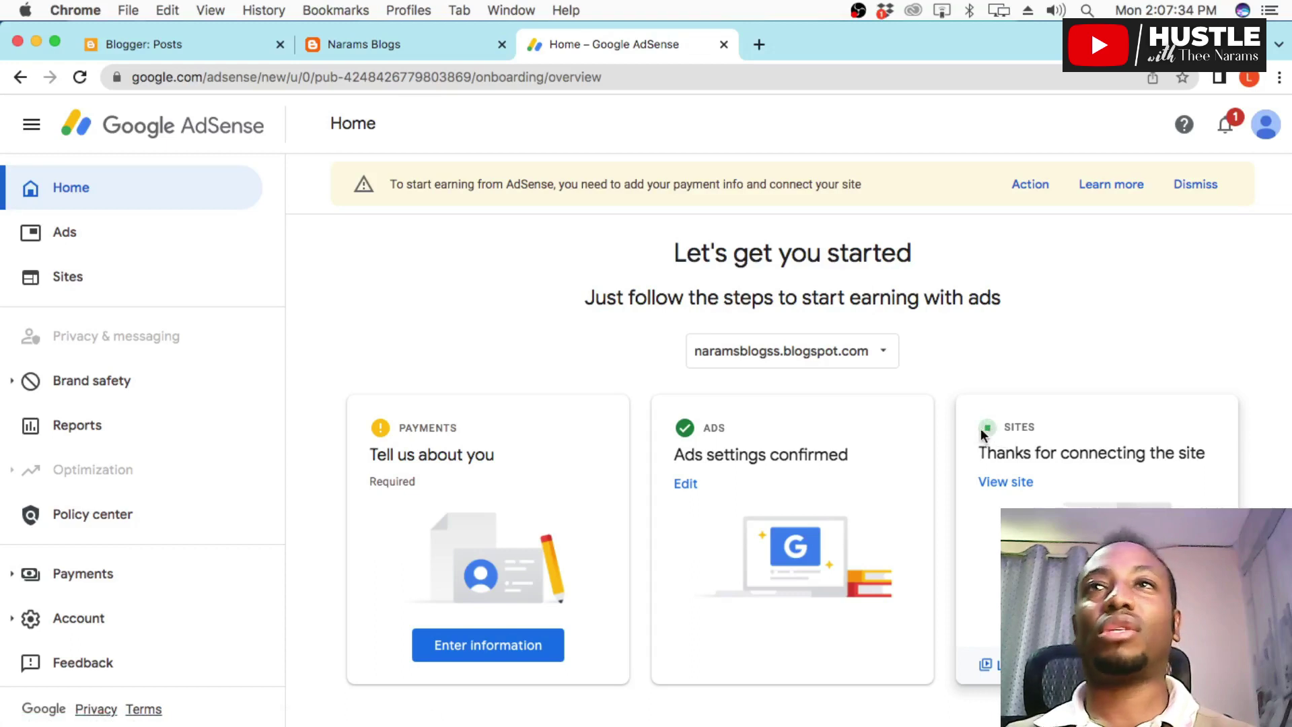
pyautogui.click(70, 278)
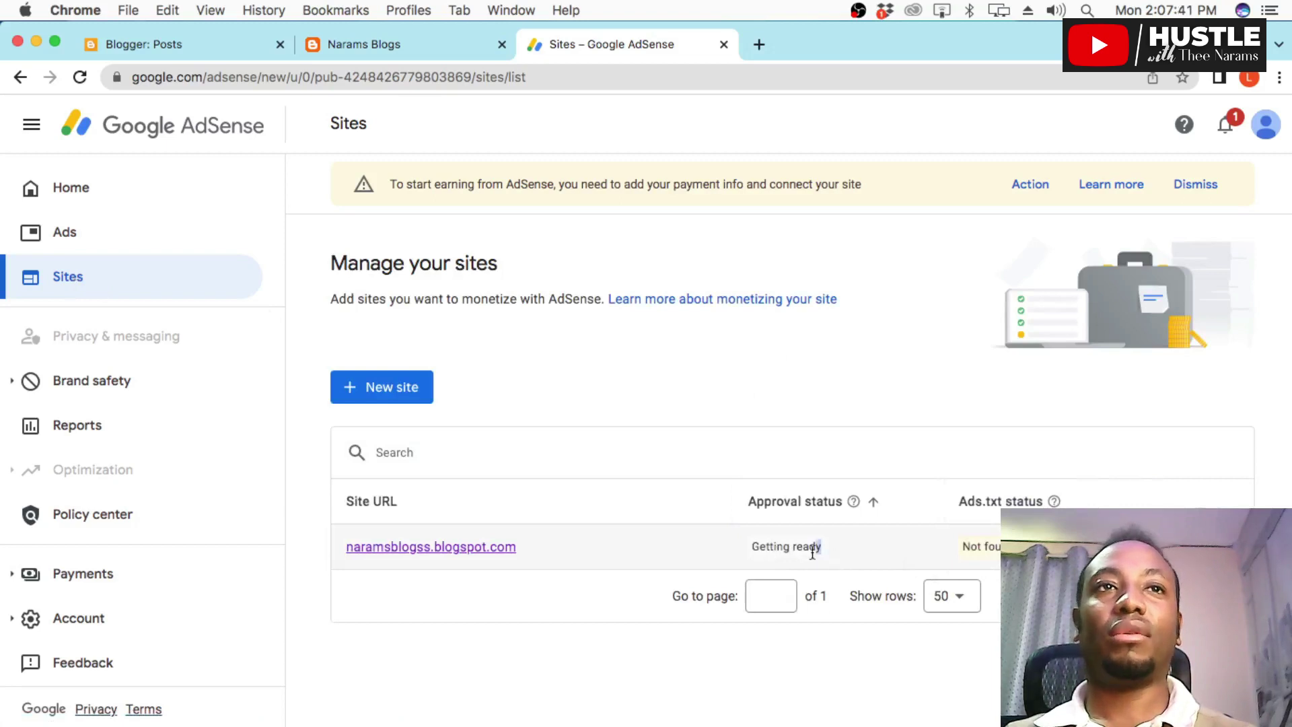
pyautogui.moveTo(812, 551); pyautogui.dragTo(724, 573)
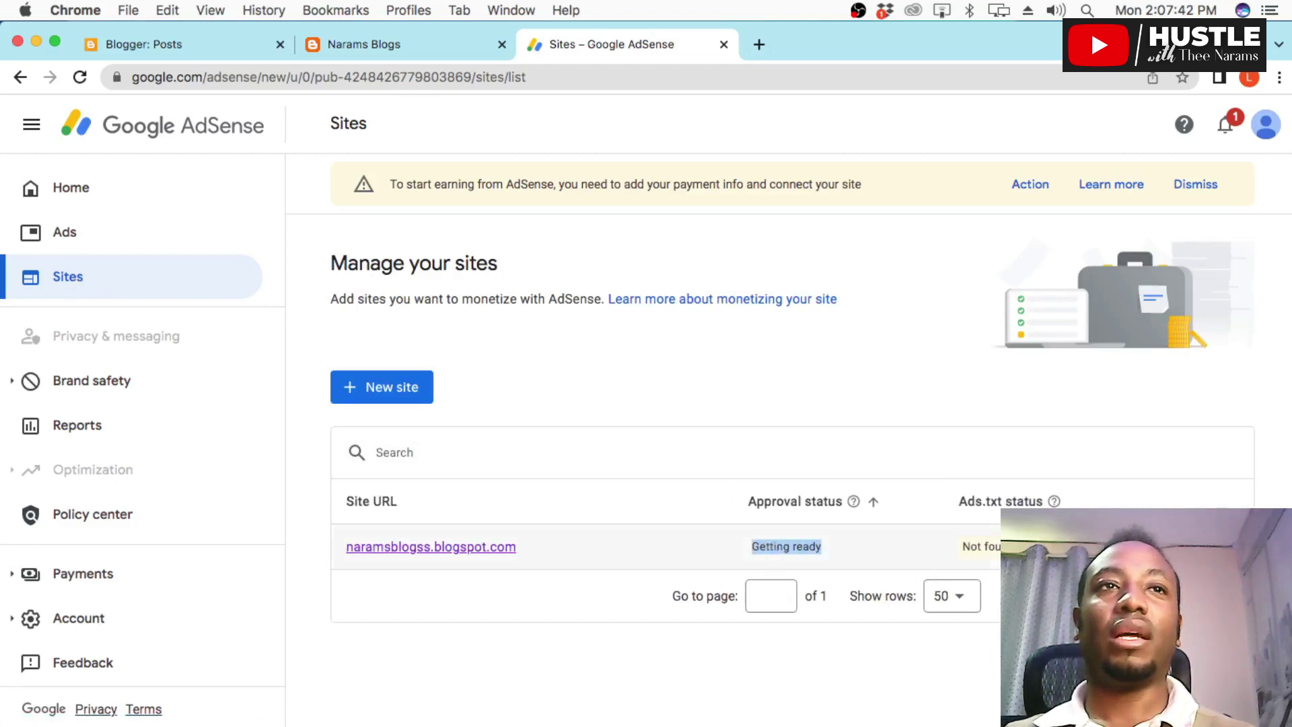
pyautogui.click(723, 572)
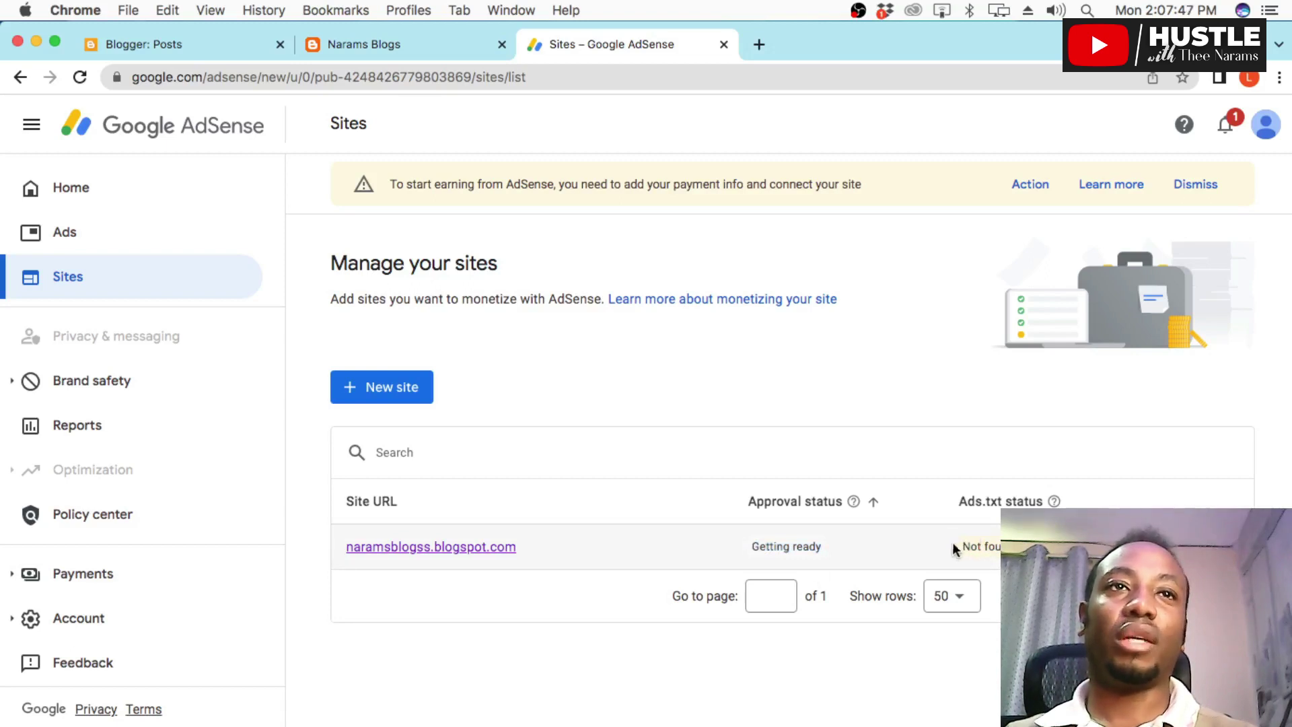
pyautogui.moveTo(954, 548); pyautogui.dragTo(1019, 548)
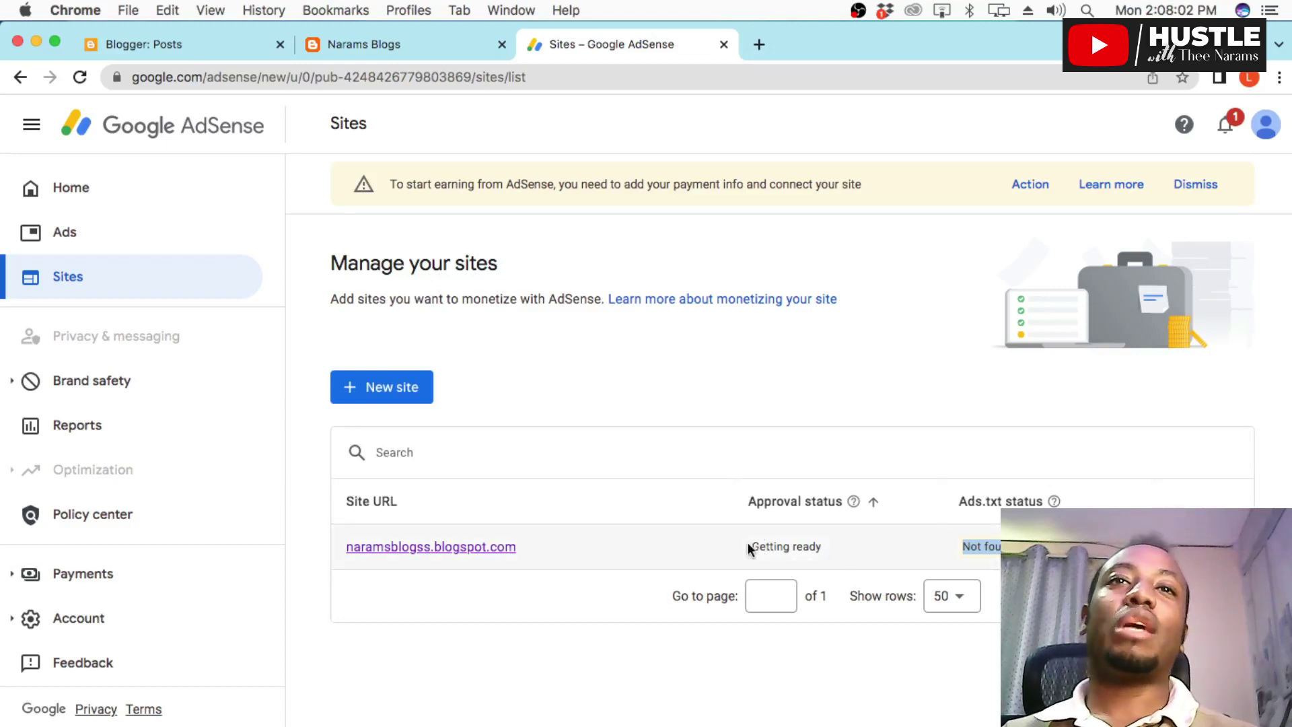
pyautogui.moveTo(747, 546); pyautogui.dragTo(846, 548)
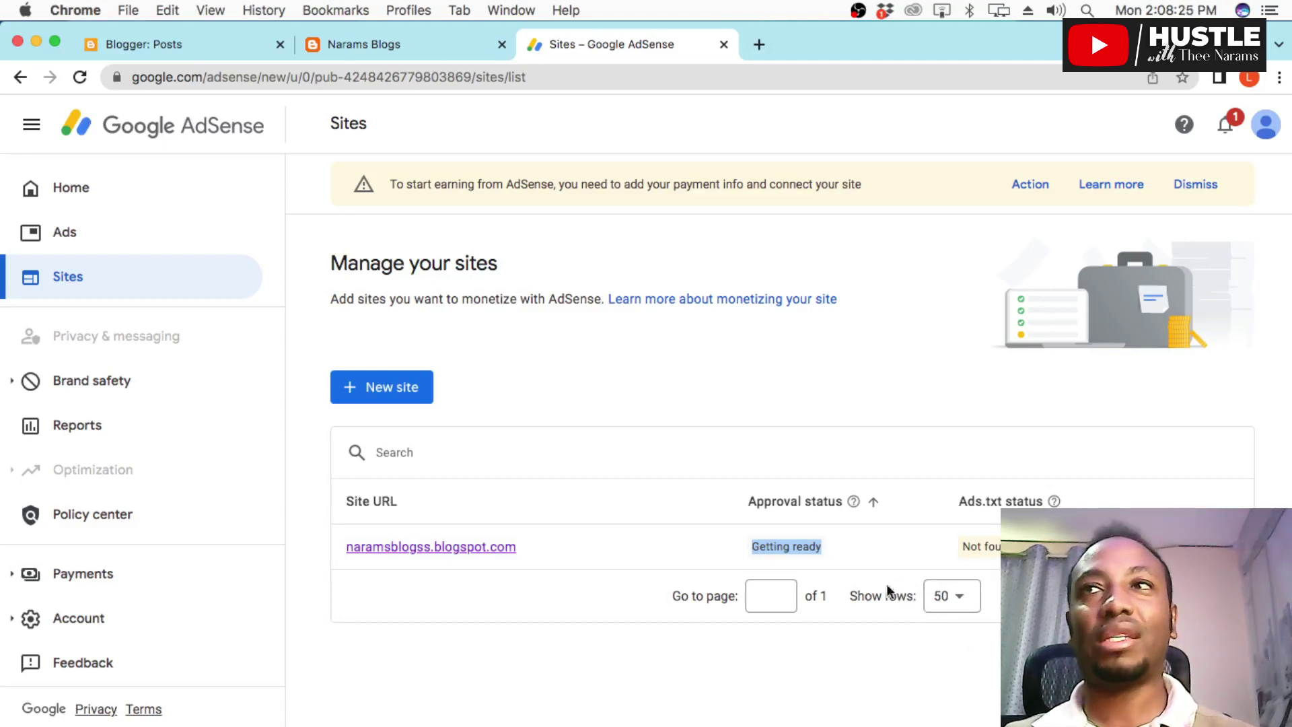
pyautogui.click(414, 53)
# Open the Narams Blogs settings in Blogger and select the Custom domain text.
pyautogui.click(219, 44)
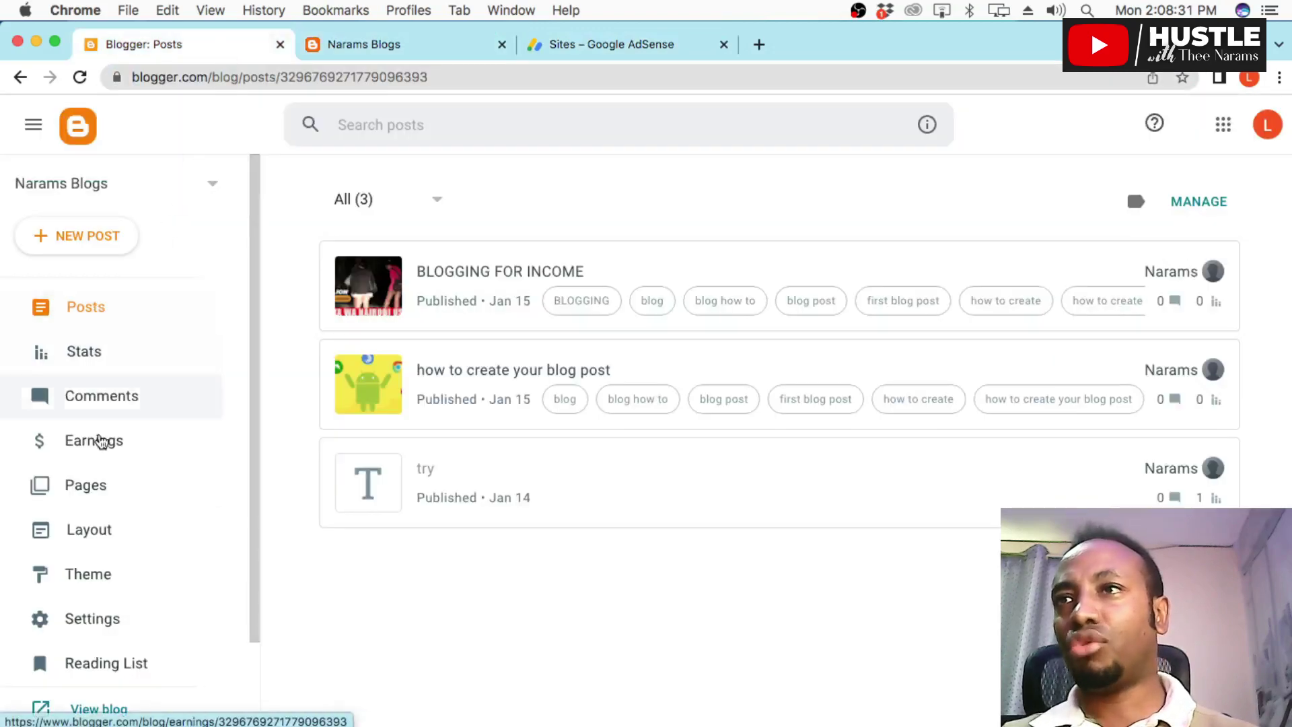
pyautogui.scroll(-1, 109, 542)
pyautogui.click(105, 556)
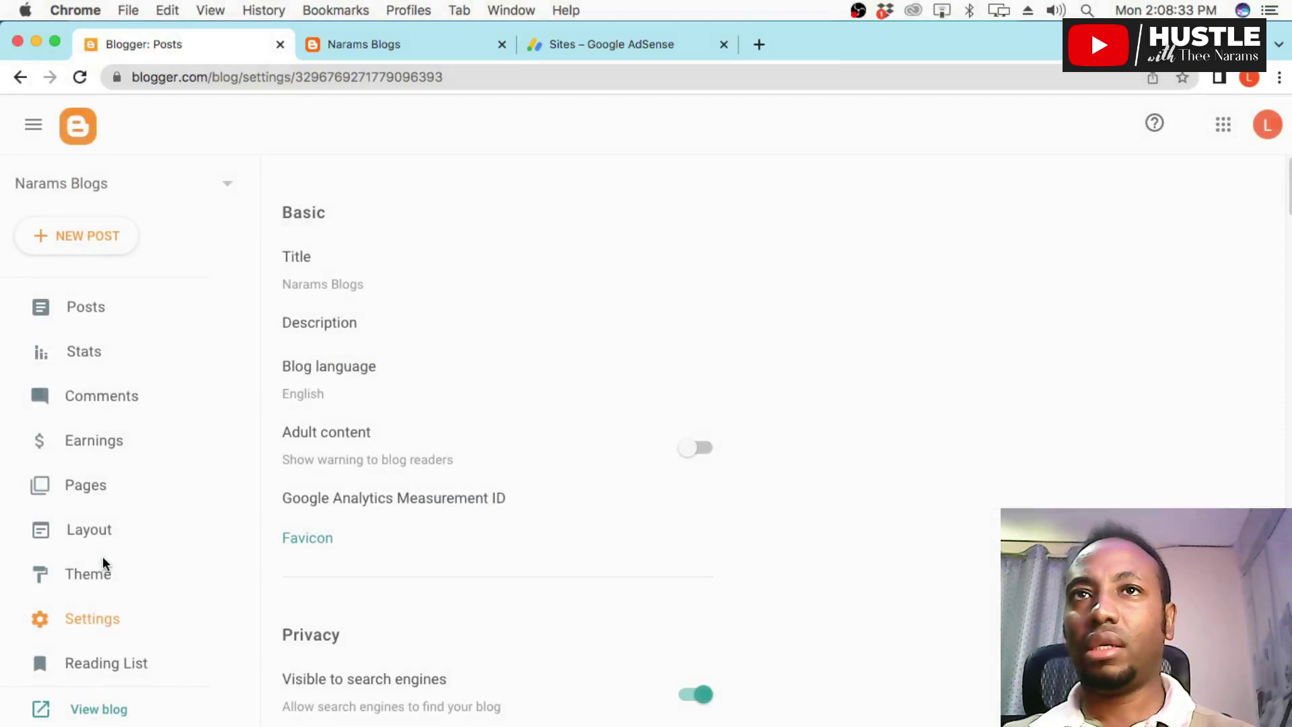
pyautogui.scroll(-3, 432, 573)
pyautogui.scroll(-2, 432, 574)
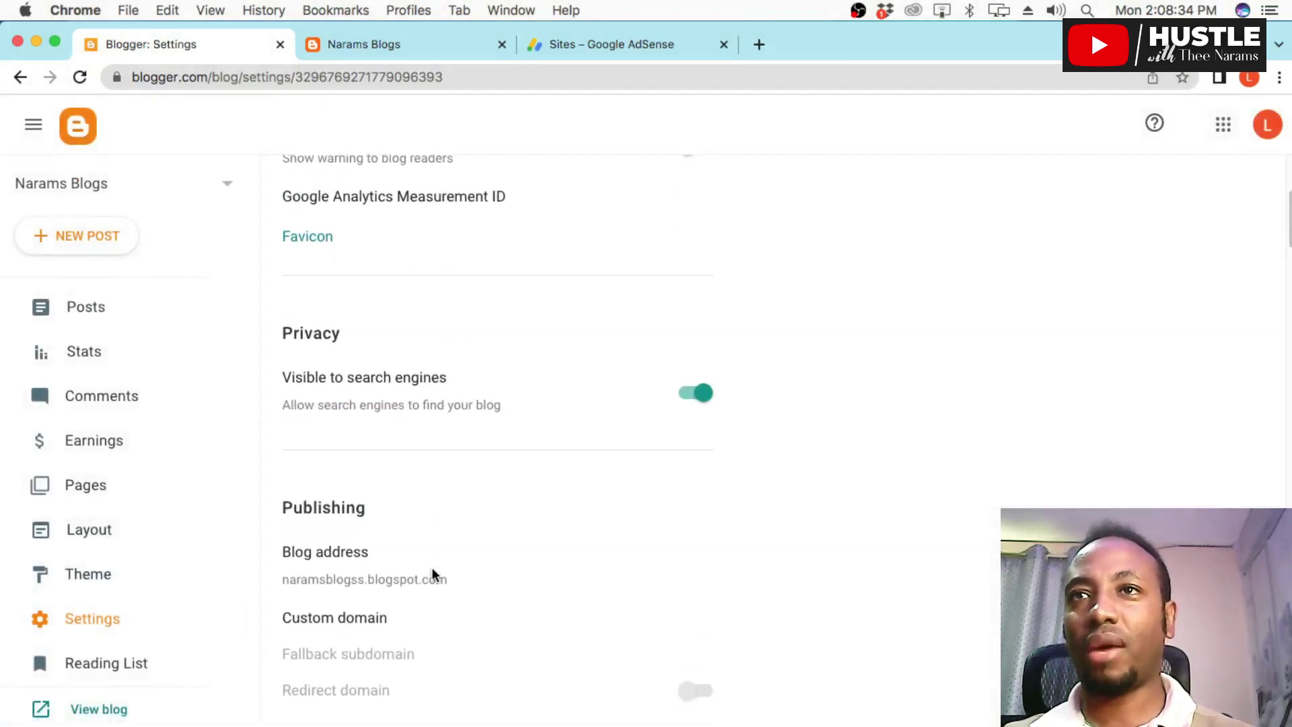
pyautogui.scroll(-2, 432, 573)
pyautogui.scroll(-2, 433, 577)
pyautogui.scroll(-1, 430, 568)
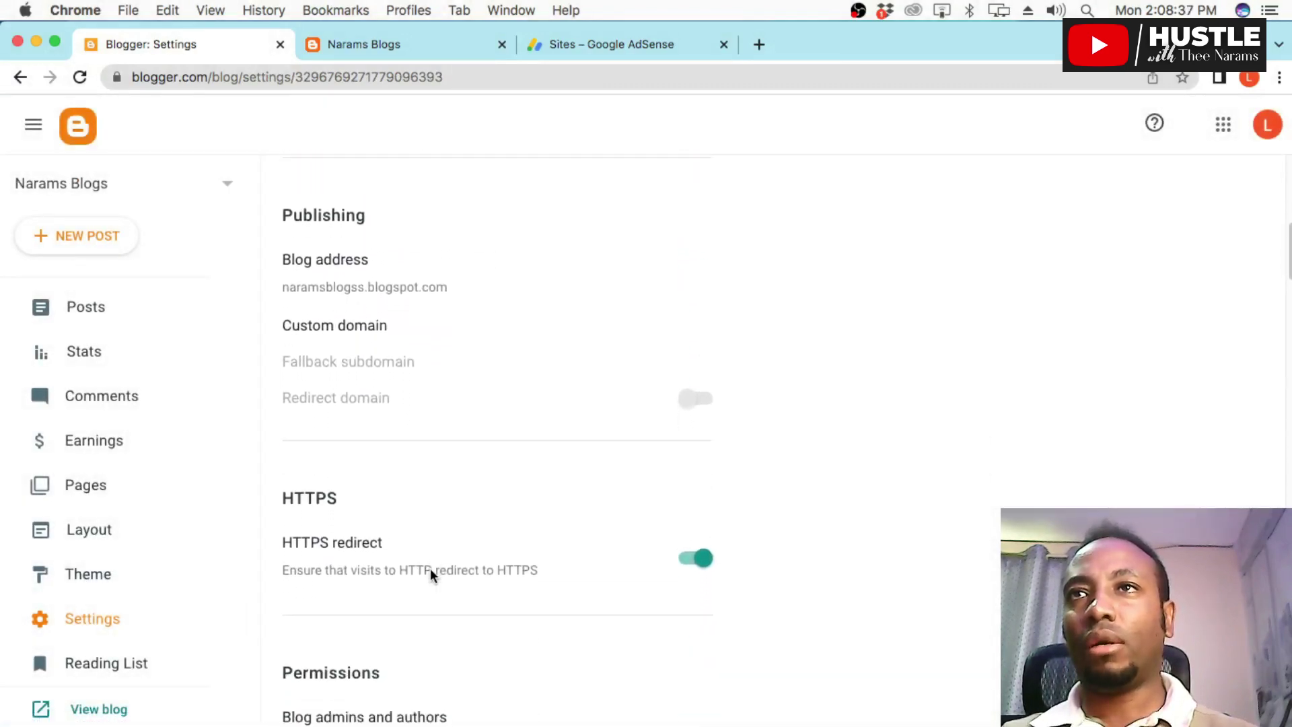
pyautogui.moveTo(282, 320); pyautogui.dragTo(384, 322)
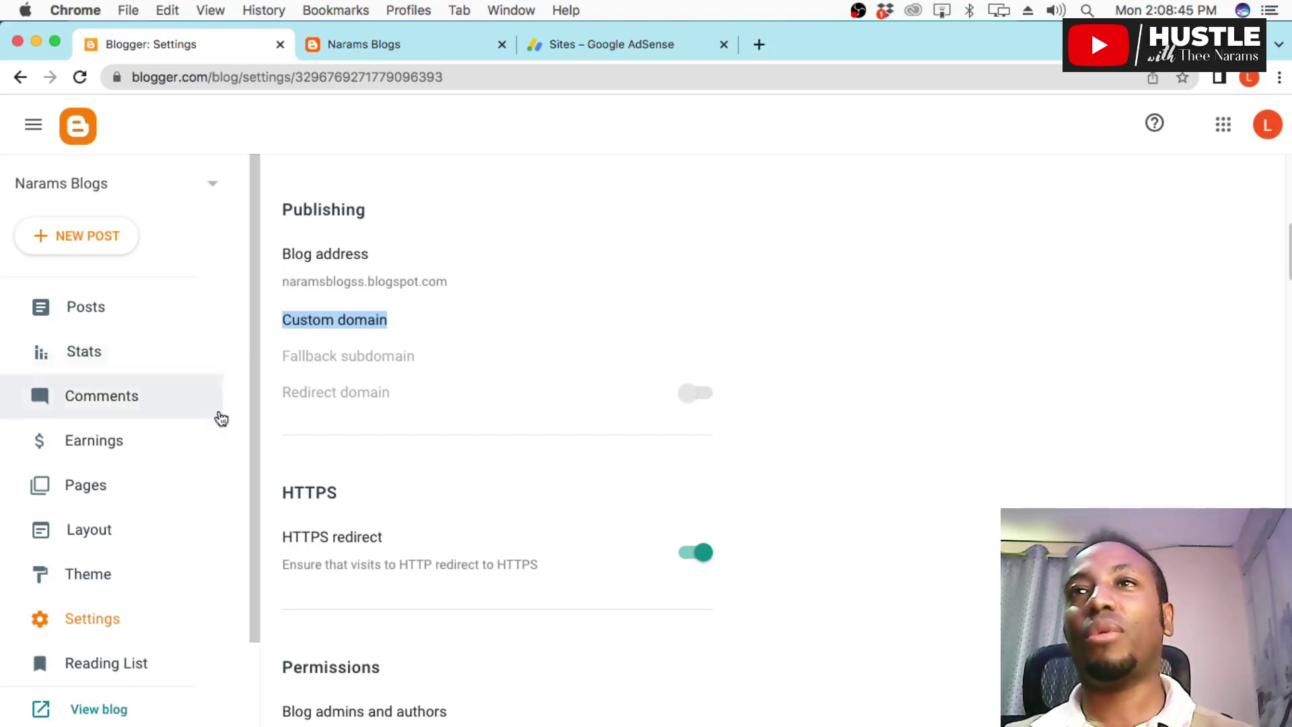
pyautogui.scroll(-3, 216, 438)
pyautogui.scroll(10, 271, 451)
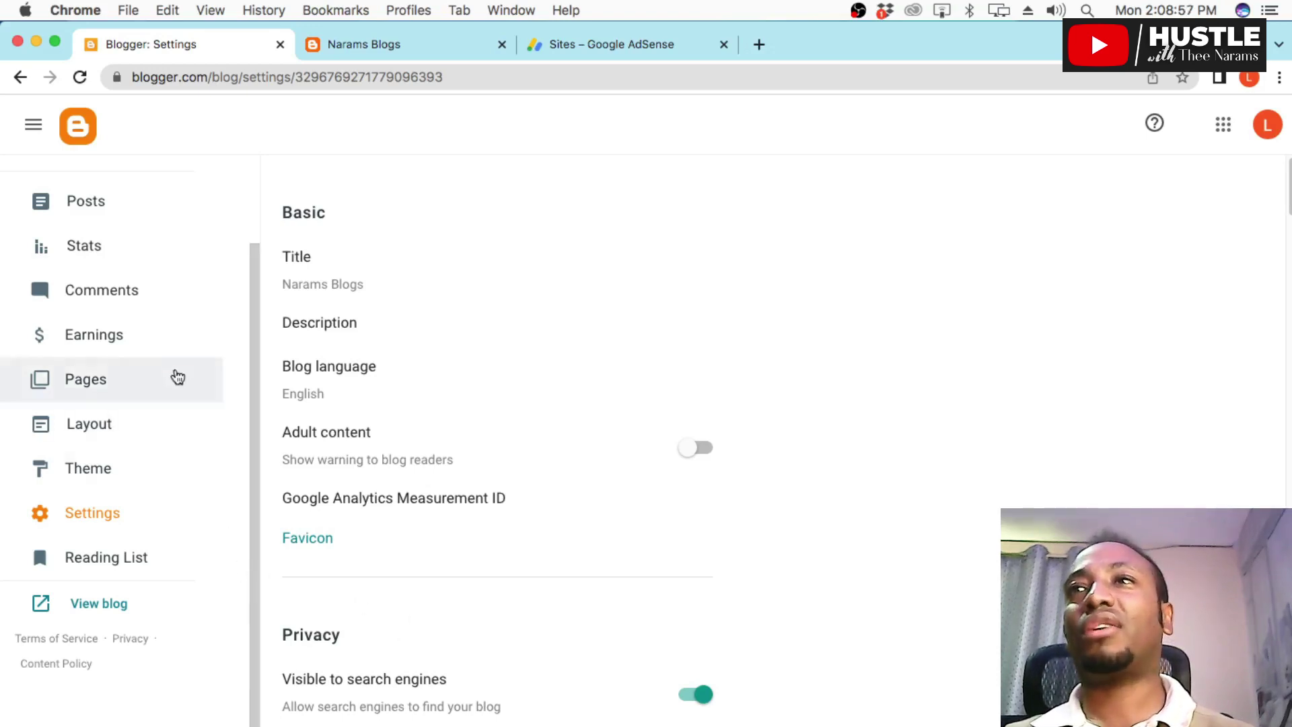
pyautogui.scroll(-5, 402, 452)
pyautogui.scroll(-5, 402, 452)
pyautogui.scroll(-5, 402, 452)
pyautogui.scroll(-5, 403, 452)
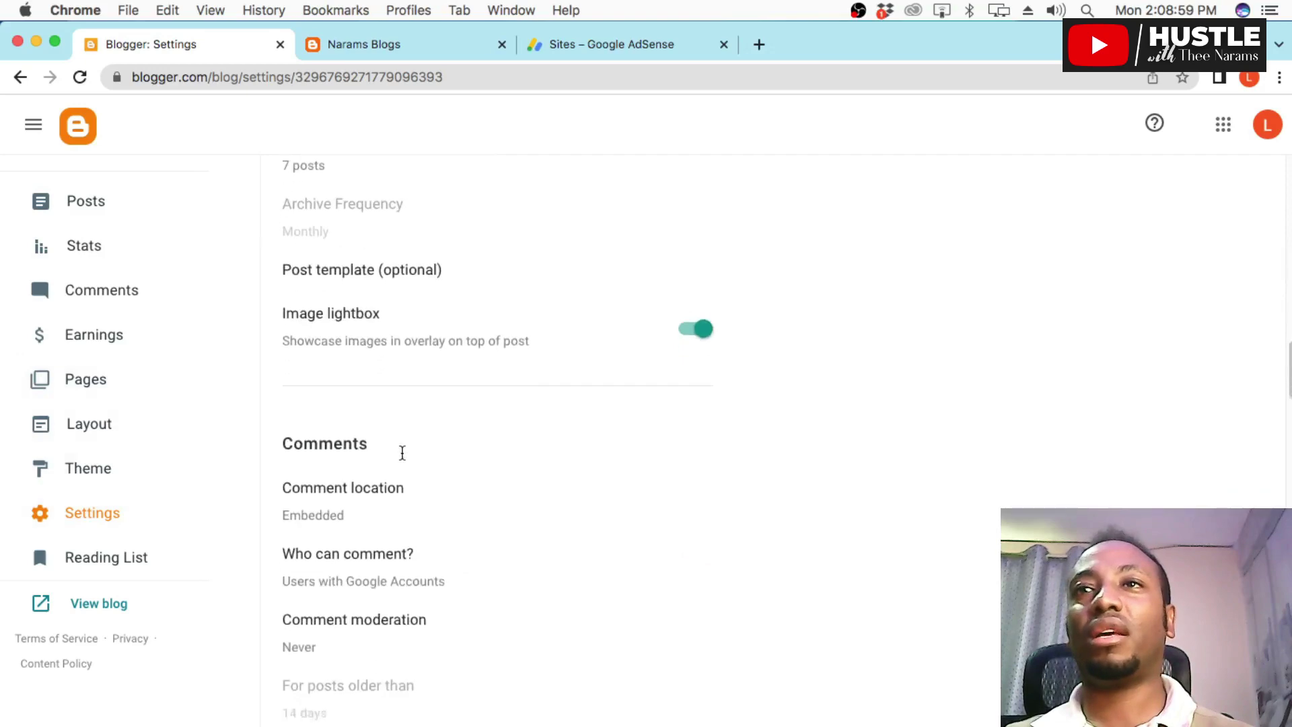
pyautogui.scroll(-5, 402, 452)
pyautogui.scroll(-5, 402, 453)
pyautogui.scroll(-5, 402, 452)
pyautogui.scroll(-5, 401, 452)
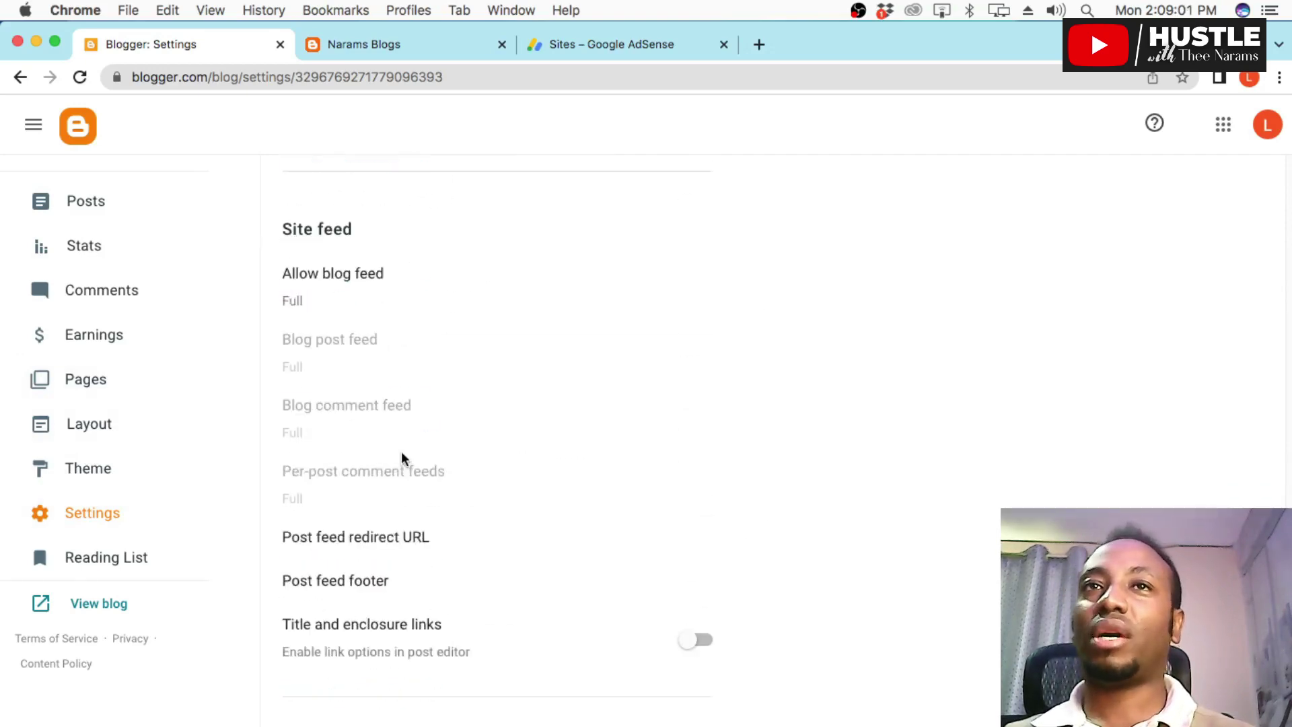
pyautogui.scroll(5, 401, 455)
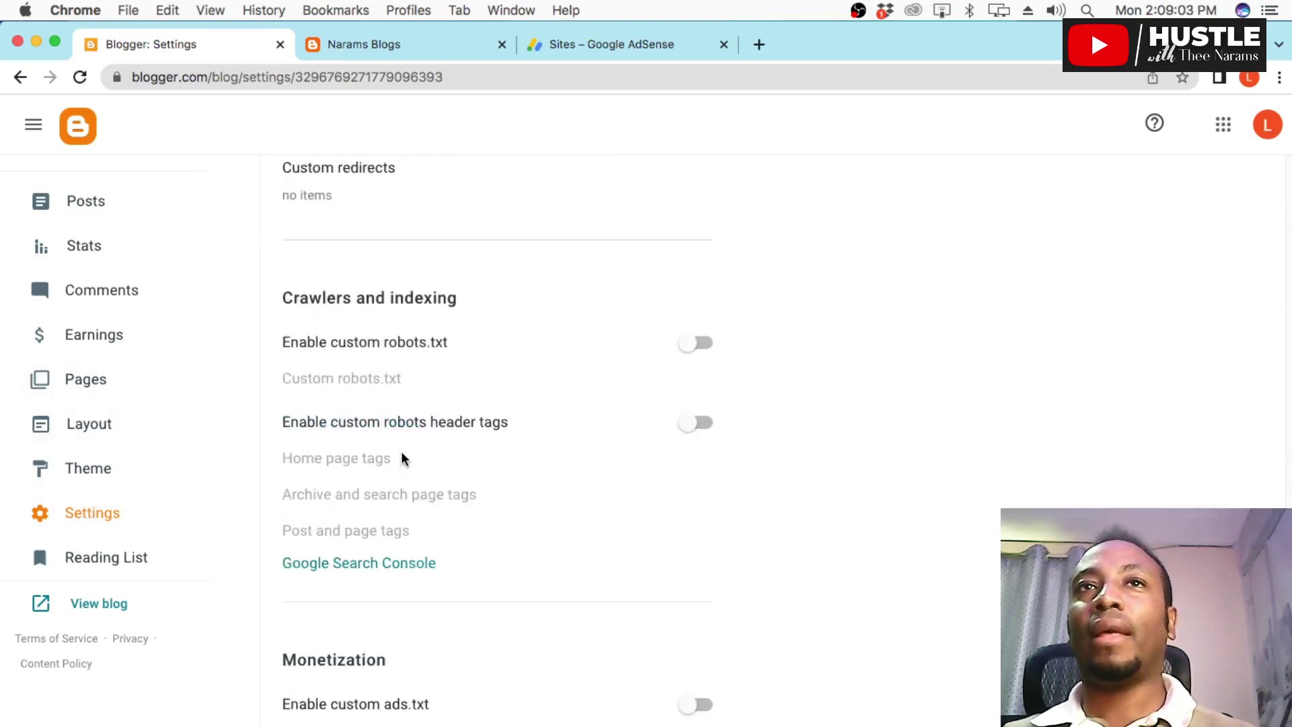
pyautogui.scroll(10, 401, 455)
pyautogui.scroll(5, 400, 459)
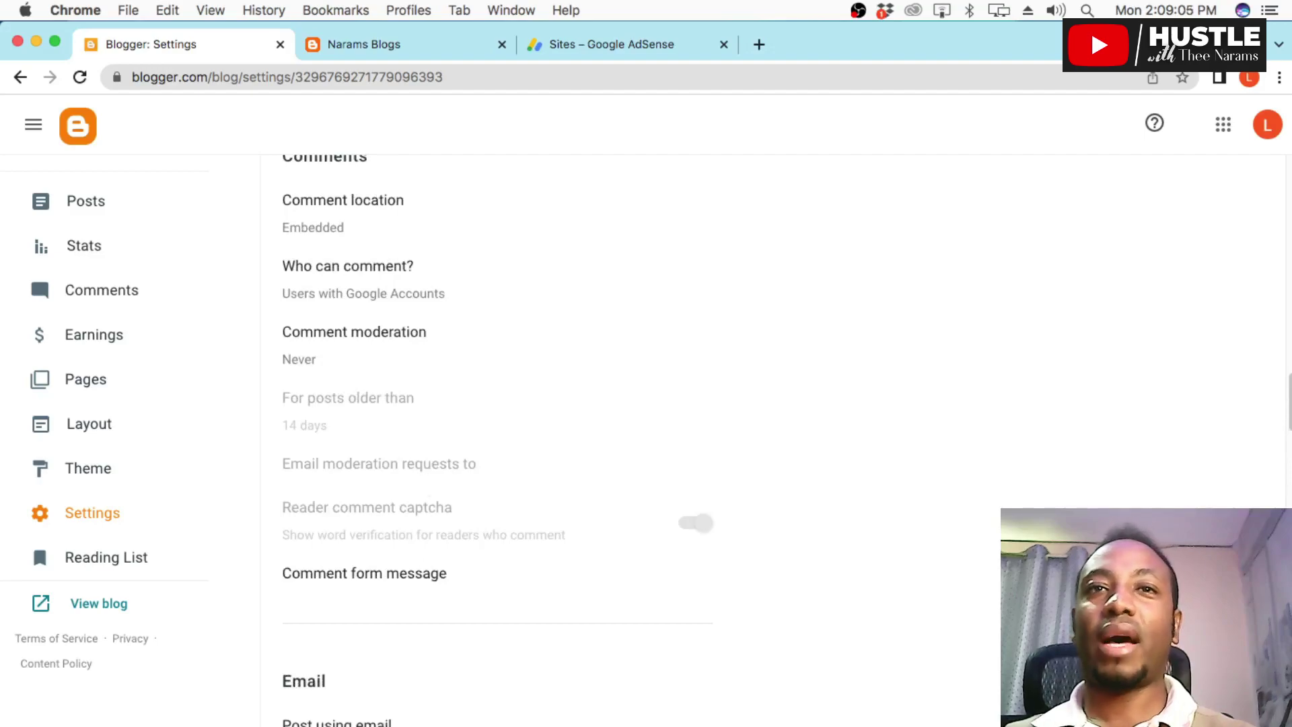